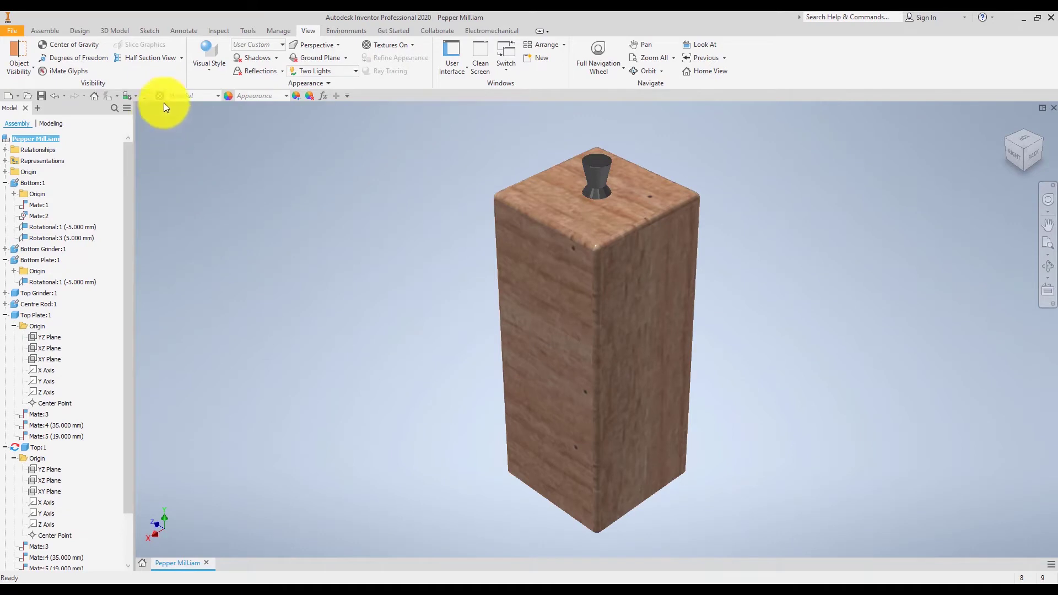
# Step: Display the pepper mill assembly in the Shaded with Hidden Edges visual style
pyautogui.click(213, 61)
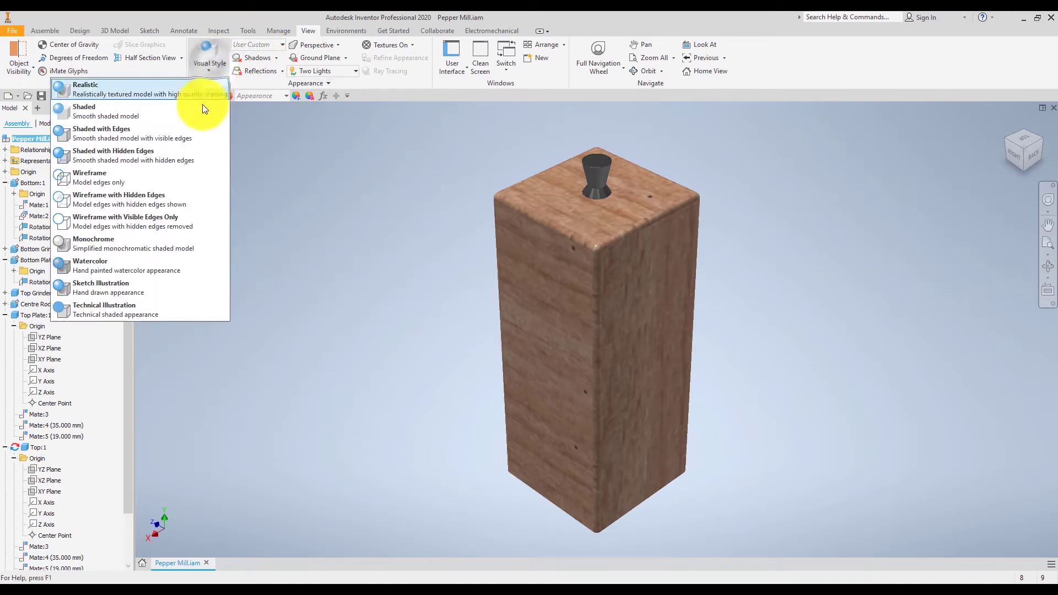
pyautogui.click(180, 151)
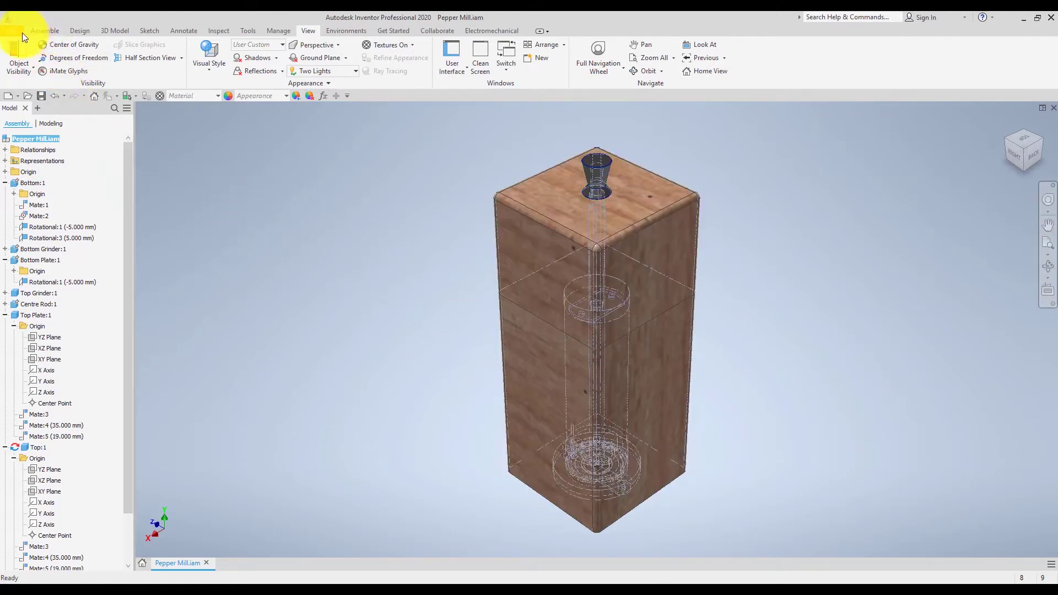
# Step: Close the pepper mill assembly and check that Salt and Pepper Mills is the active project
pyautogui.click(1043, 108)
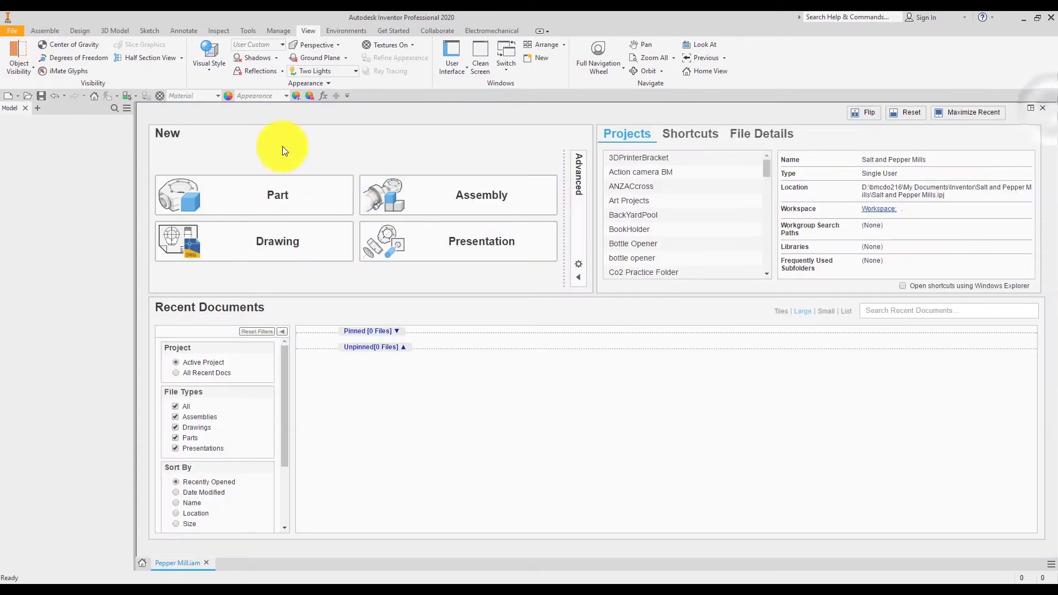
pyautogui.click(61, 55)
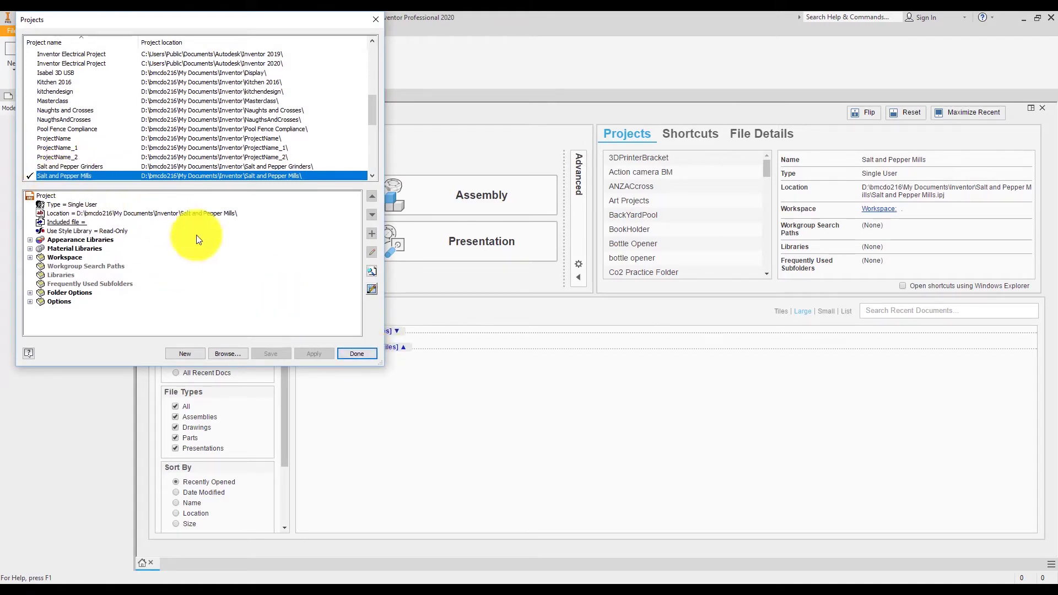
pyautogui.click(365, 355)
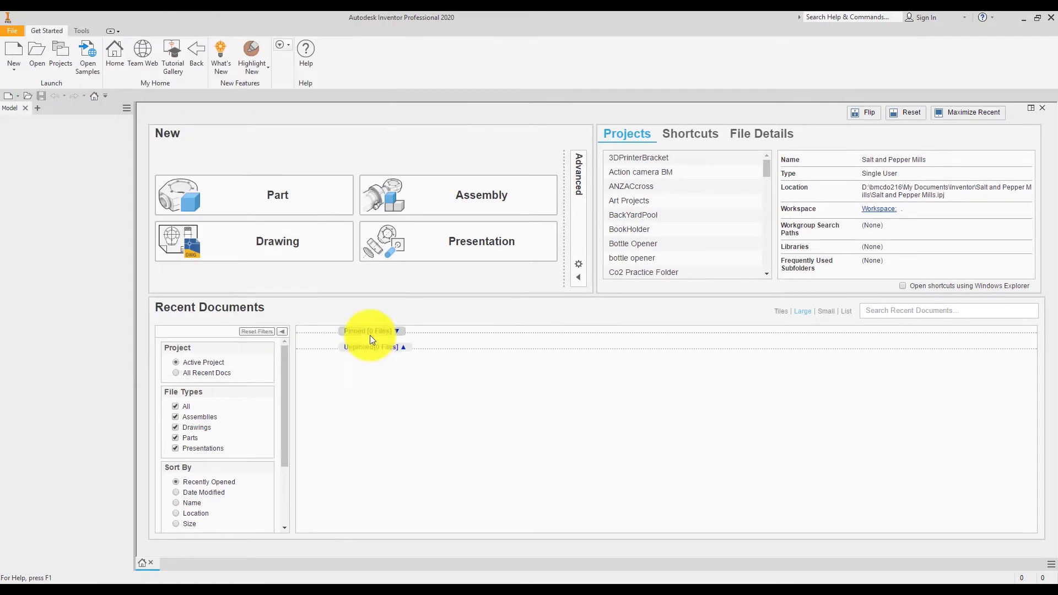
# Step: Create a new part from the Metric template Standard (mm).ipt
pyautogui.click(11, 31)
pyautogui.click(24, 69)
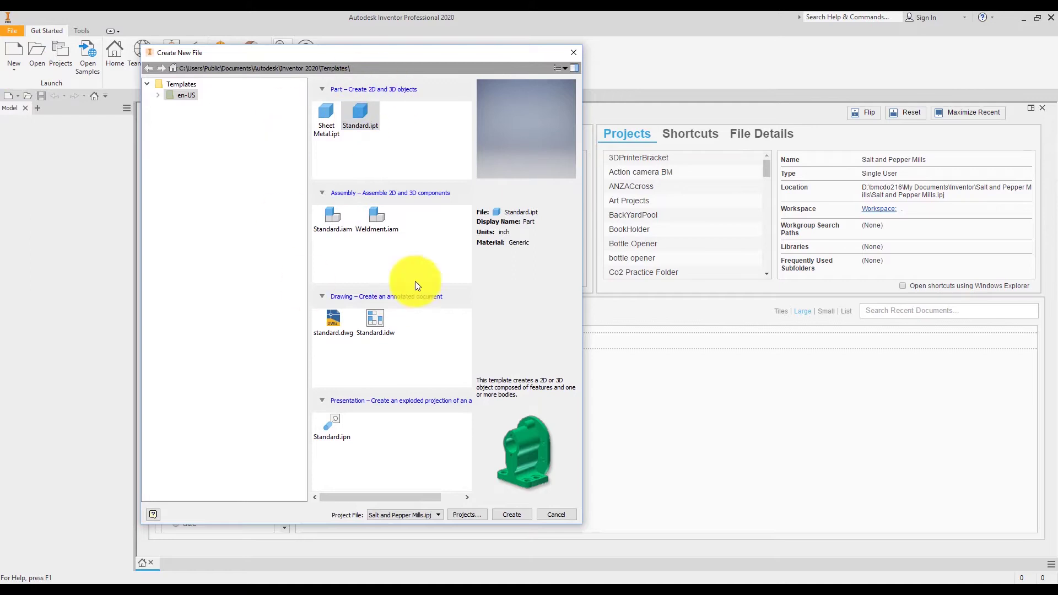
pyautogui.click(157, 95)
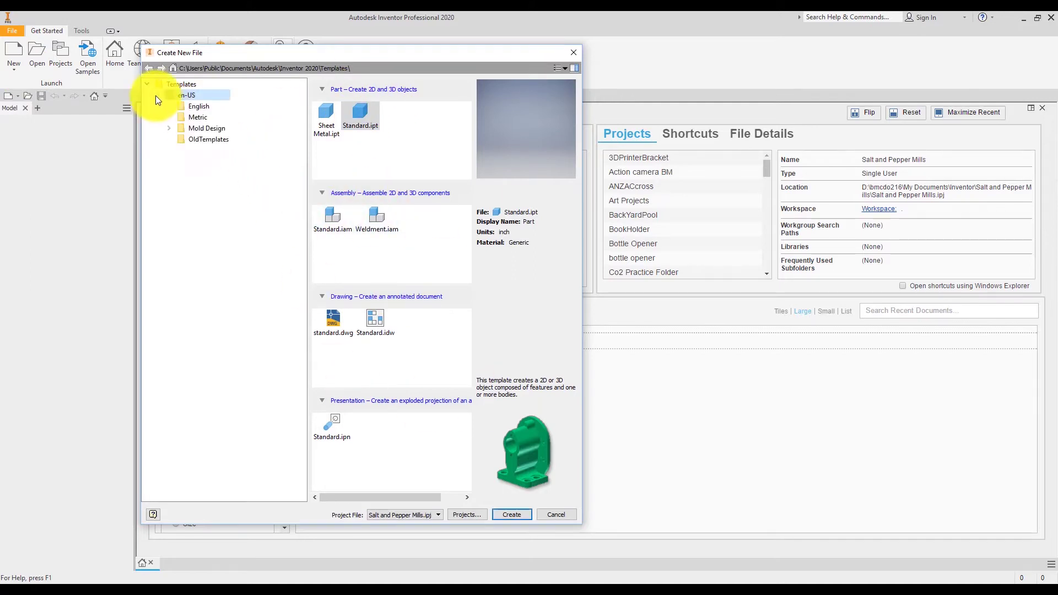
pyautogui.click(207, 116)
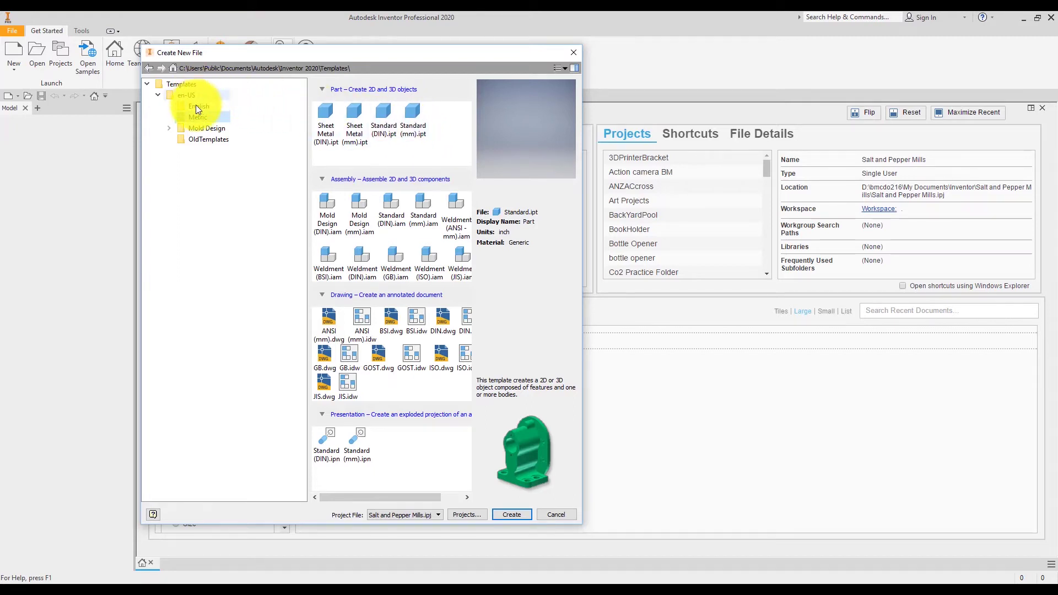
pyautogui.click(411, 117)
pyautogui.click(518, 513)
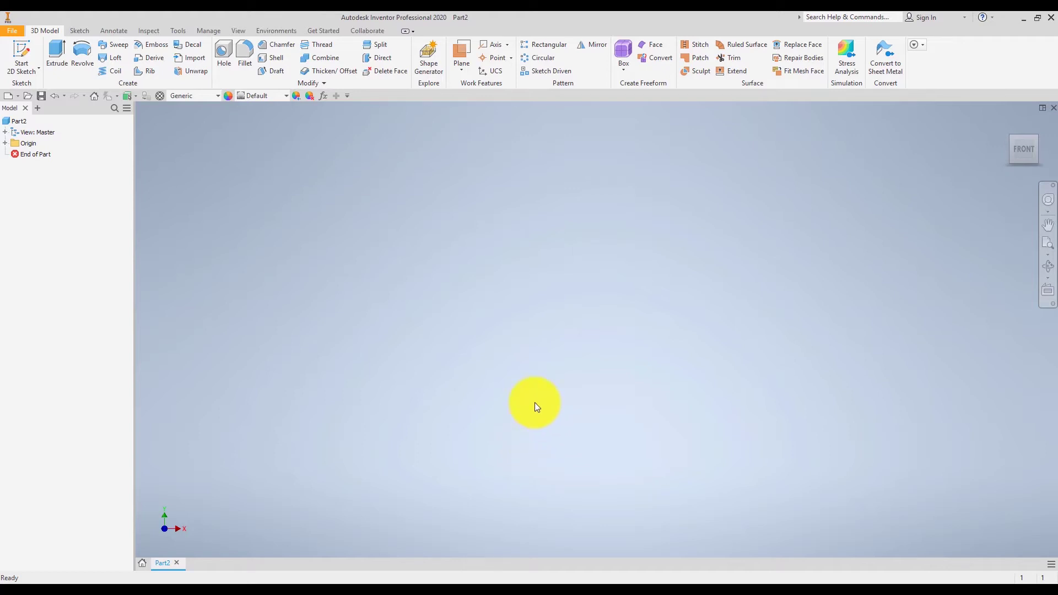
# Step: Sketch a 50 x 50 mm square from the origin on the horizontal XZ plane and finish the sketch
pyautogui.click(25, 50)
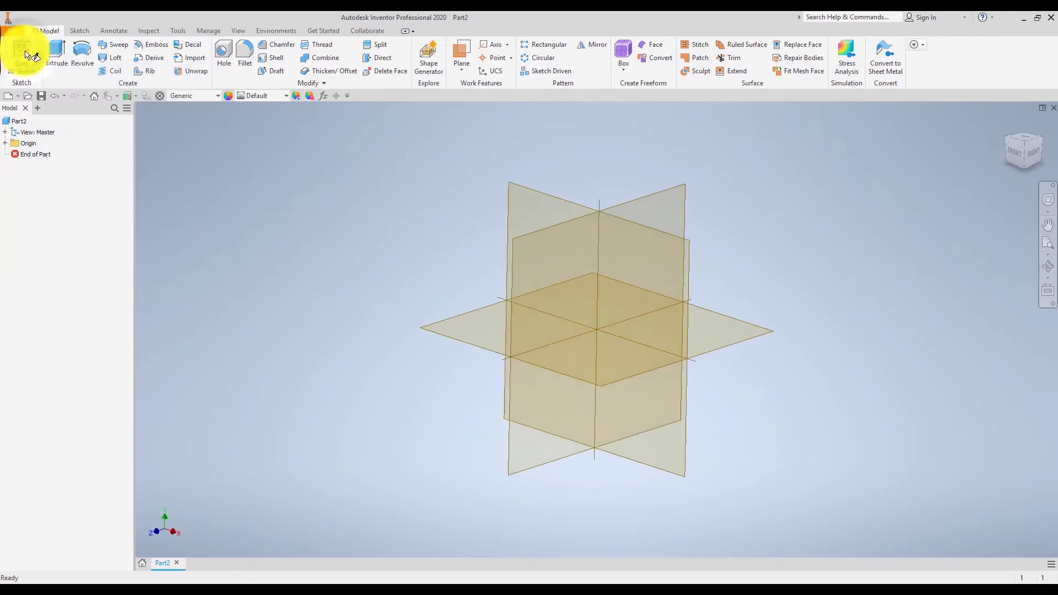
pyautogui.click(597, 364)
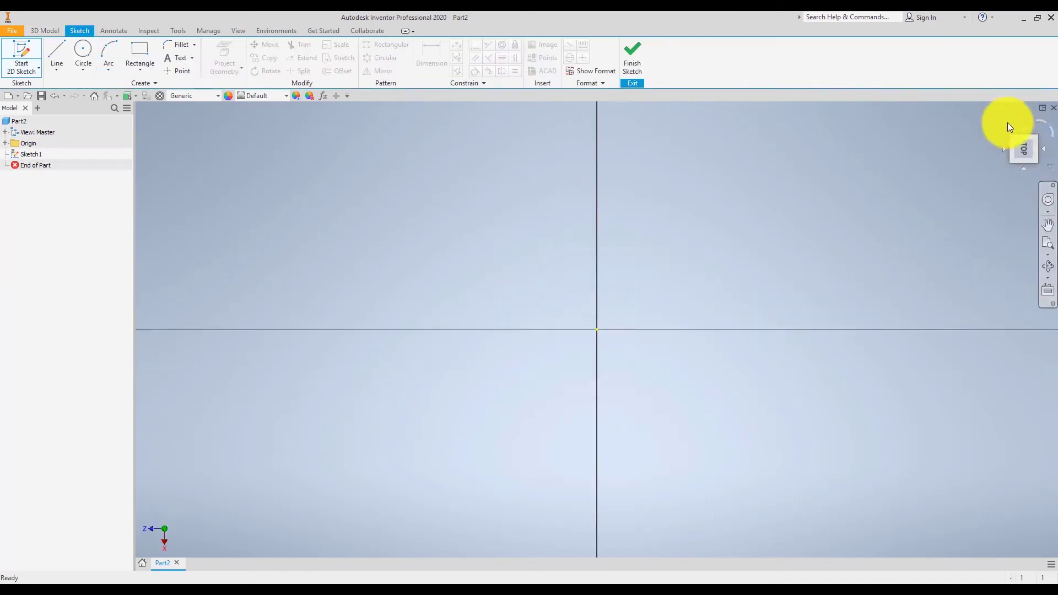
pyautogui.click(1042, 128)
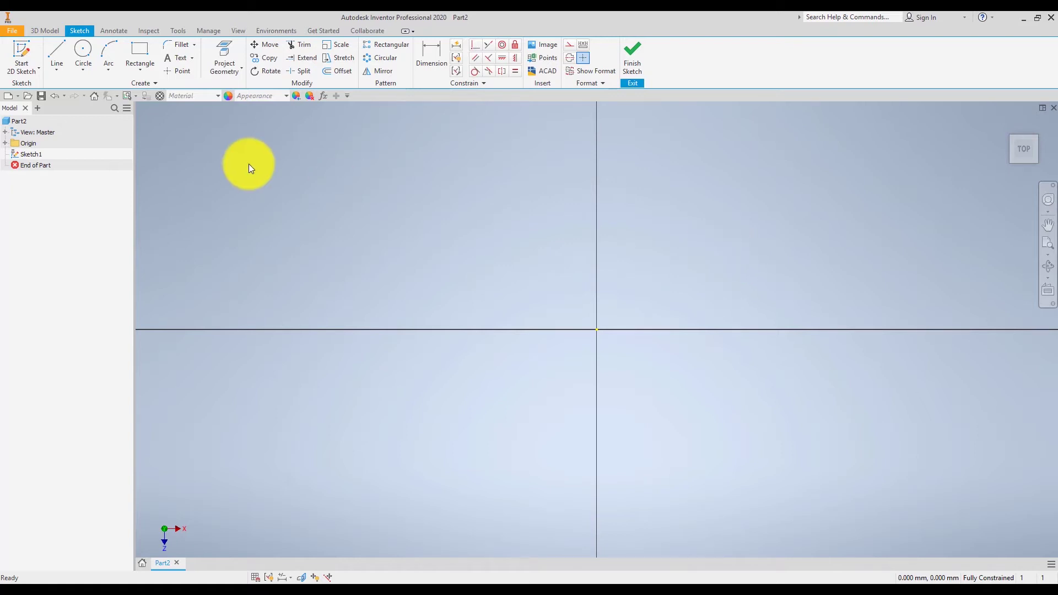
pyautogui.click(144, 54)
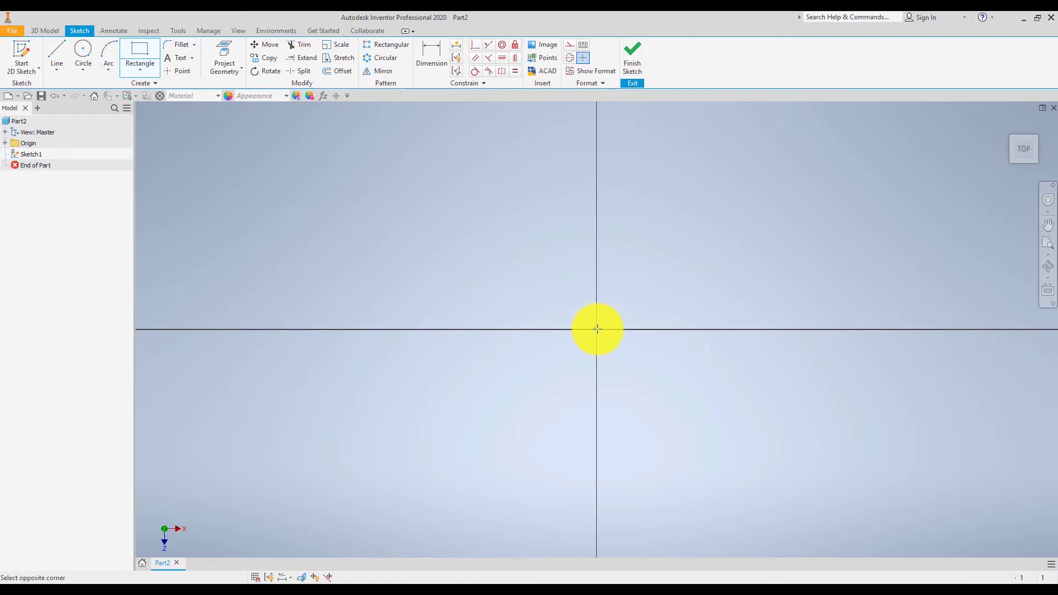
pyautogui.click(597, 329)
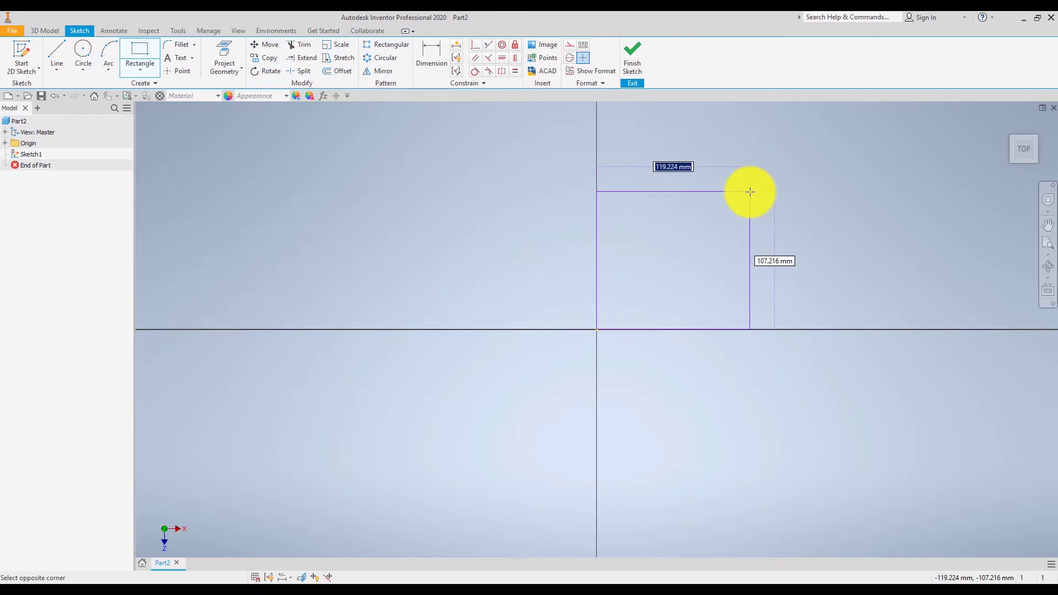
pyautogui.write('50')
pyautogui.press('Tab')
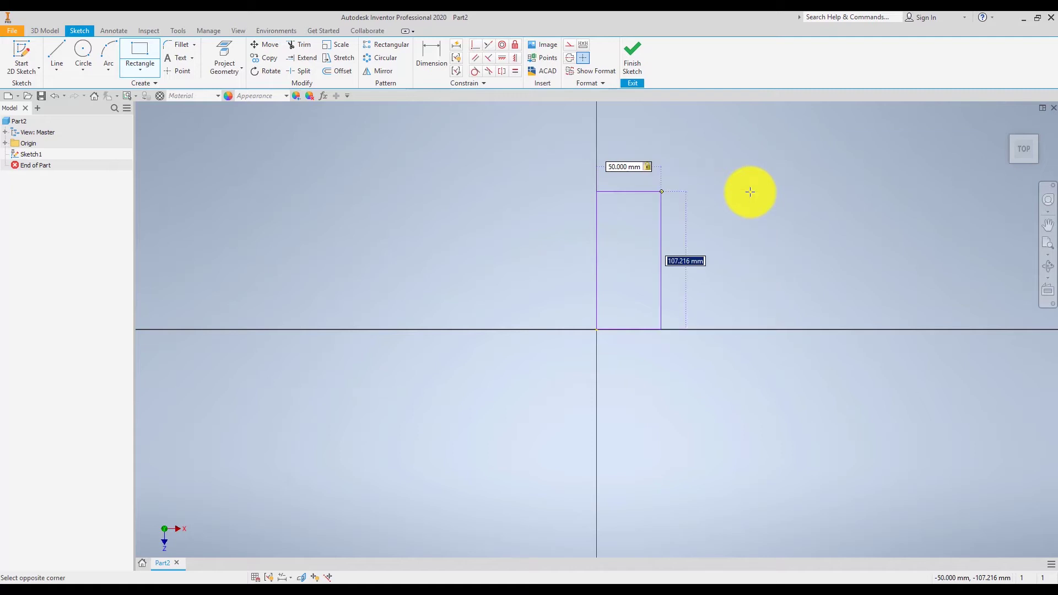
pyautogui.write('50')
pyautogui.press('Return')
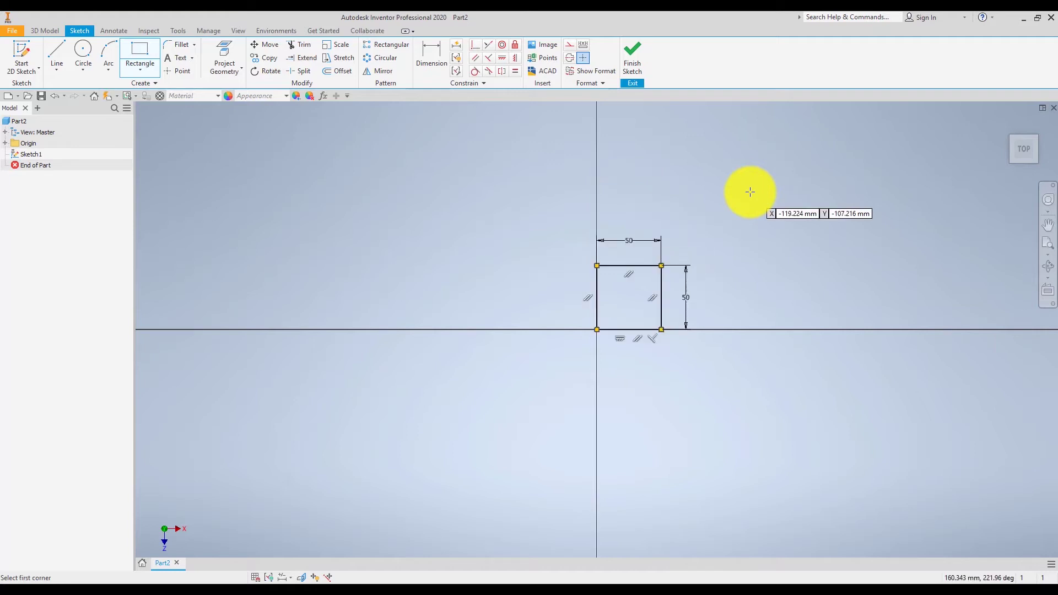
pyautogui.click(1023, 149)
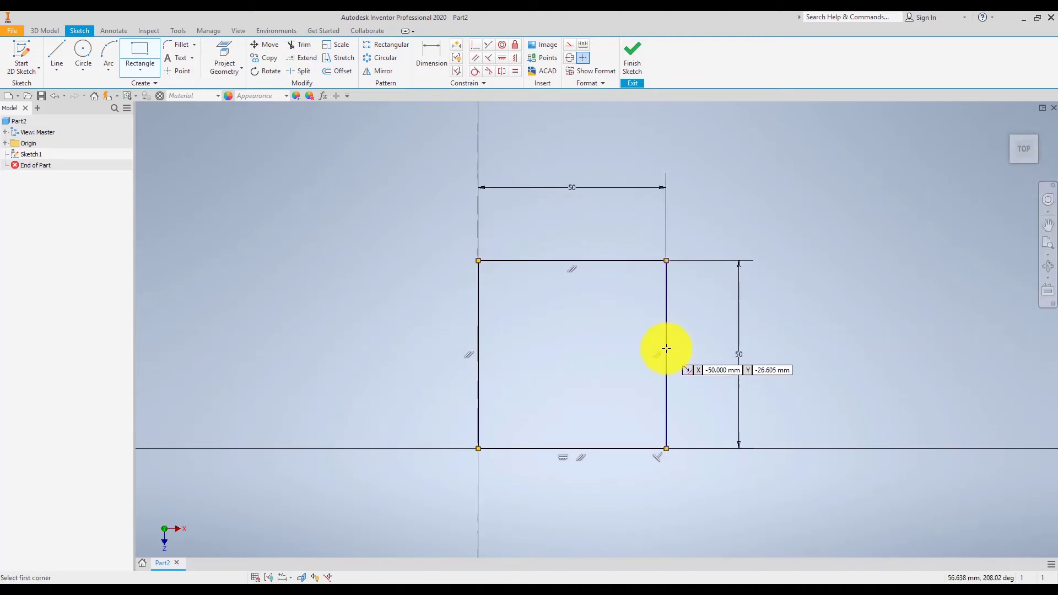
pyautogui.click(633, 55)
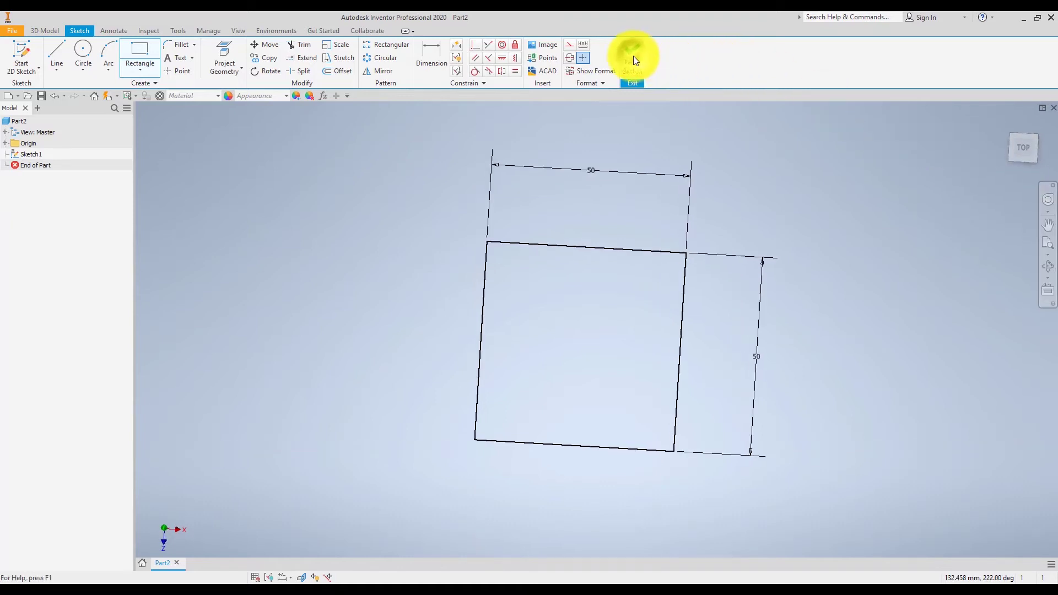
# Step: Extrude the square profile upward by 83 mm
pyautogui.click(1020, 142)
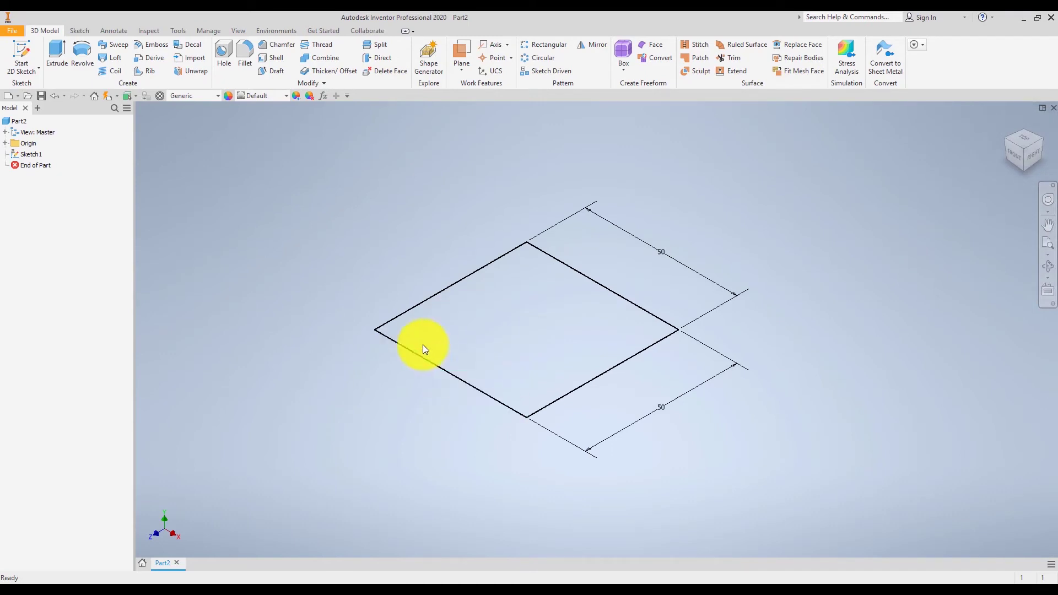
pyautogui.click(54, 52)
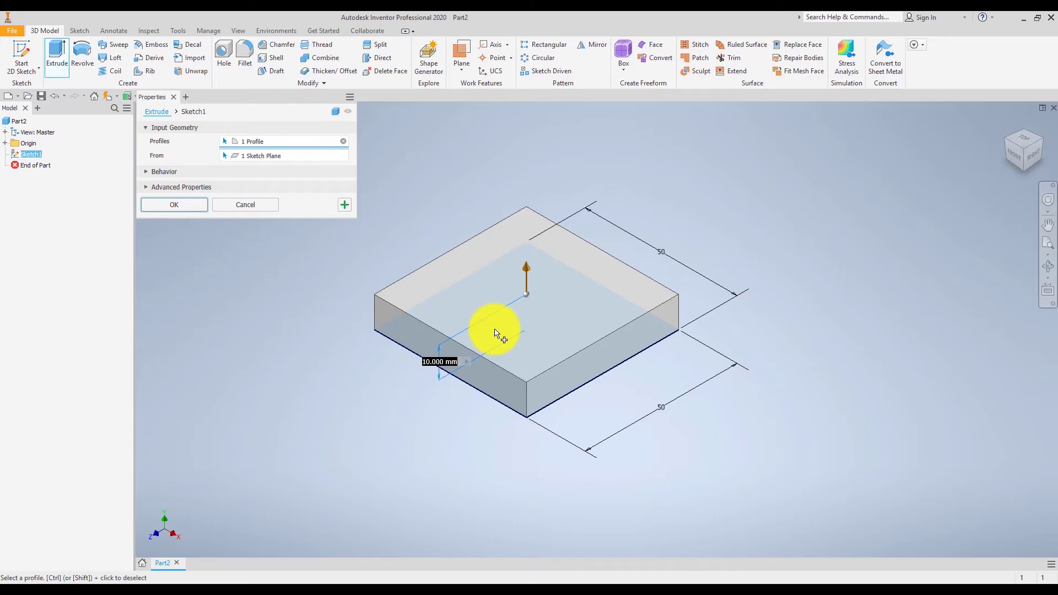
pyautogui.write('83')
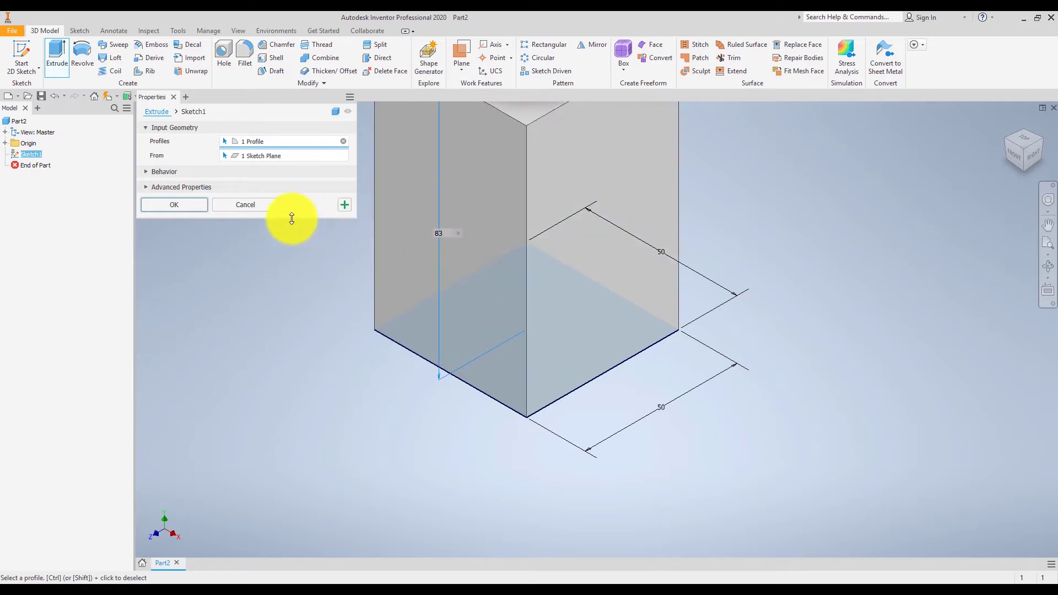
pyautogui.click(174, 204)
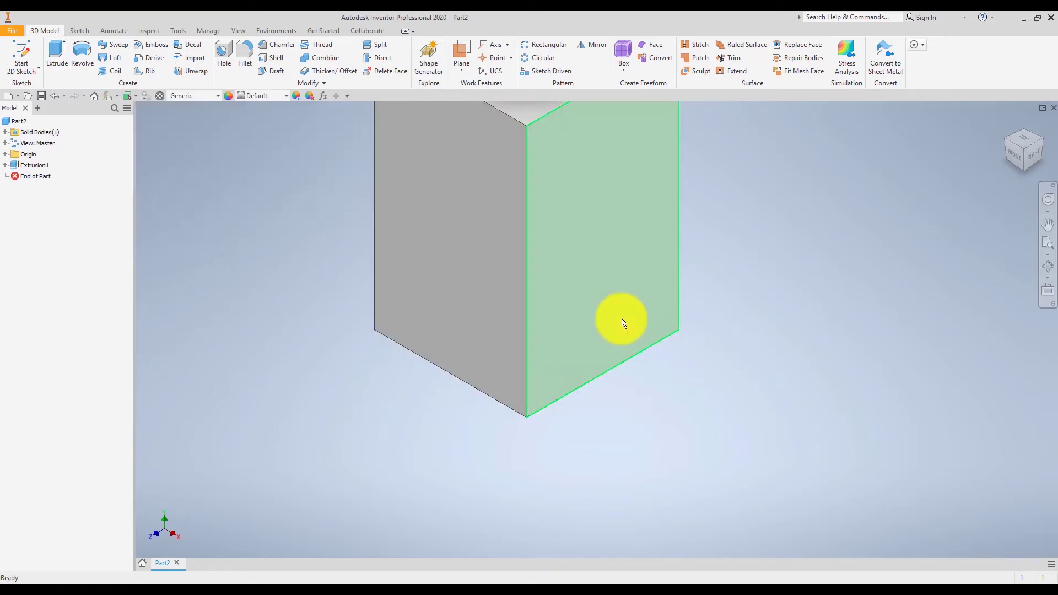
pyautogui.press('F6')
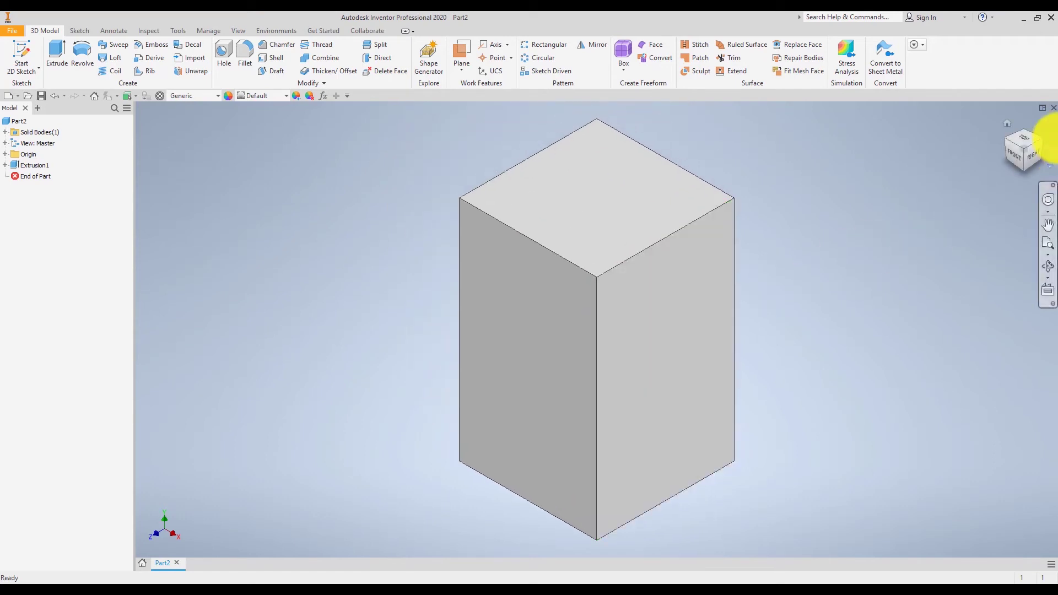
pyautogui.click(1024, 150)
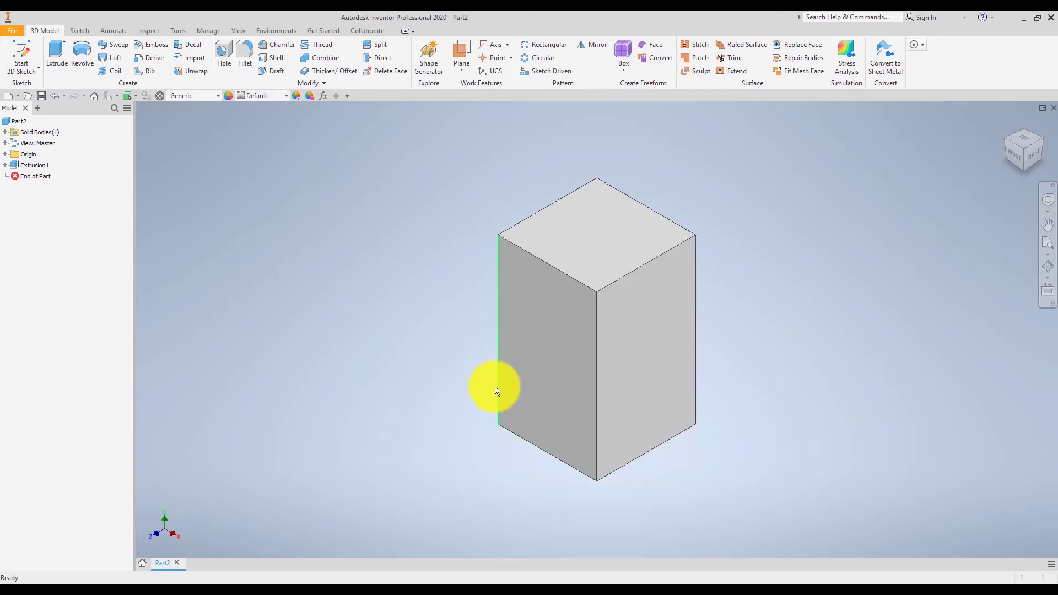
# Step: Start a 2D sketch on the bottom face of the block
pyautogui.moveTo(496, 391)
pyautogui.click(1013, 157)
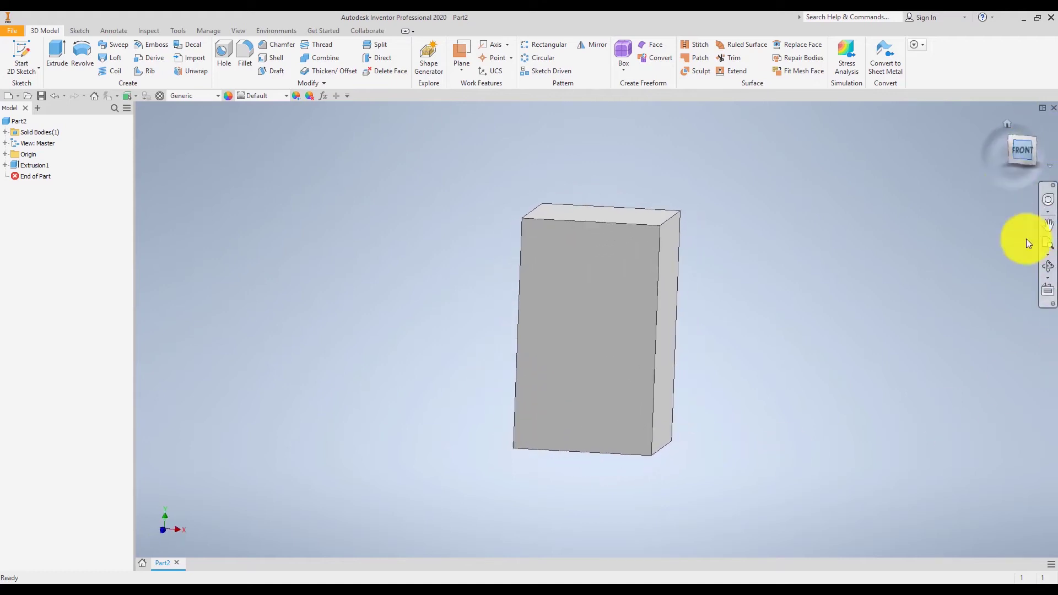
pyautogui.click(1023, 160)
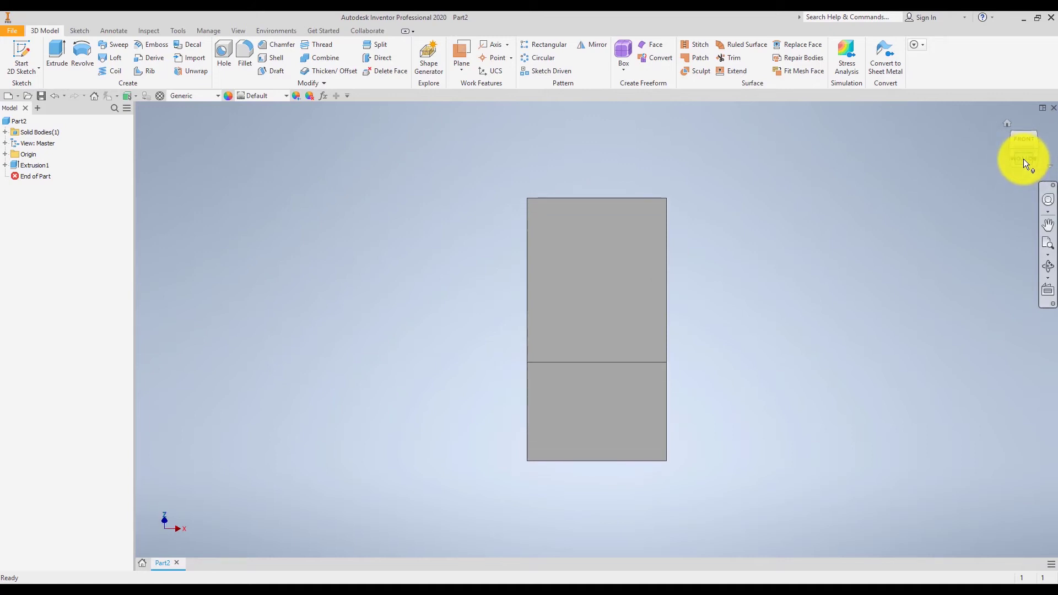
pyautogui.click(1023, 159)
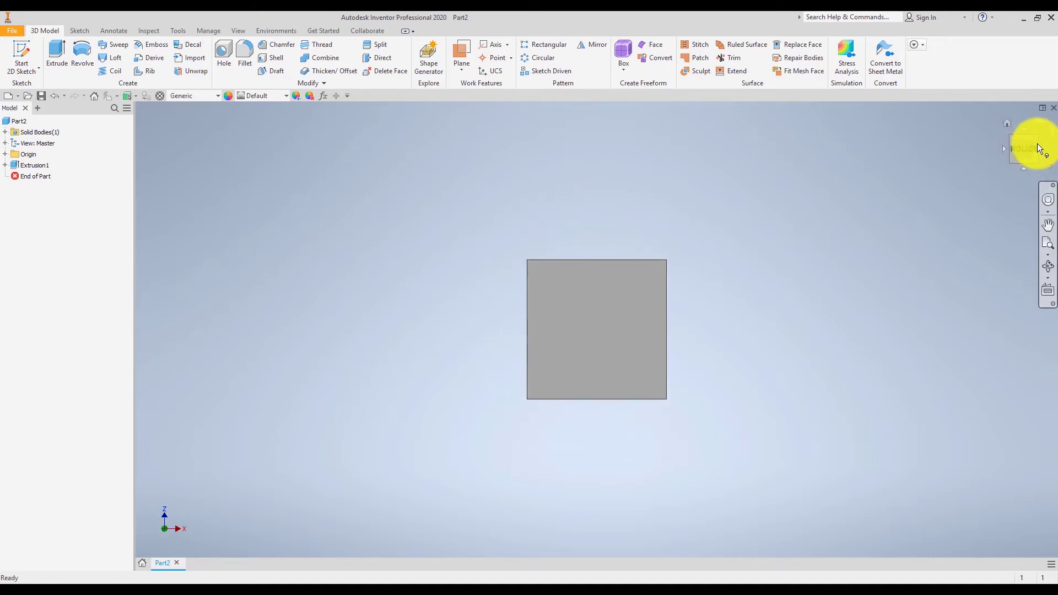
pyautogui.click(24, 51)
pyautogui.click(627, 321)
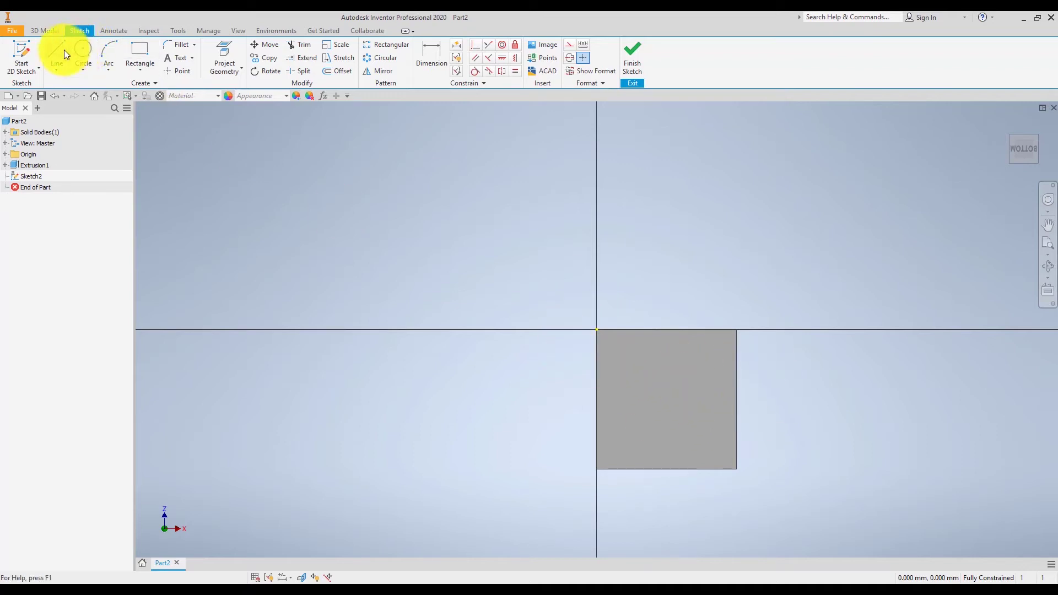
# Step: Draw two diagonal lines between opposite corners of the bottom face to locate its centre
pyautogui.click(79, 49)
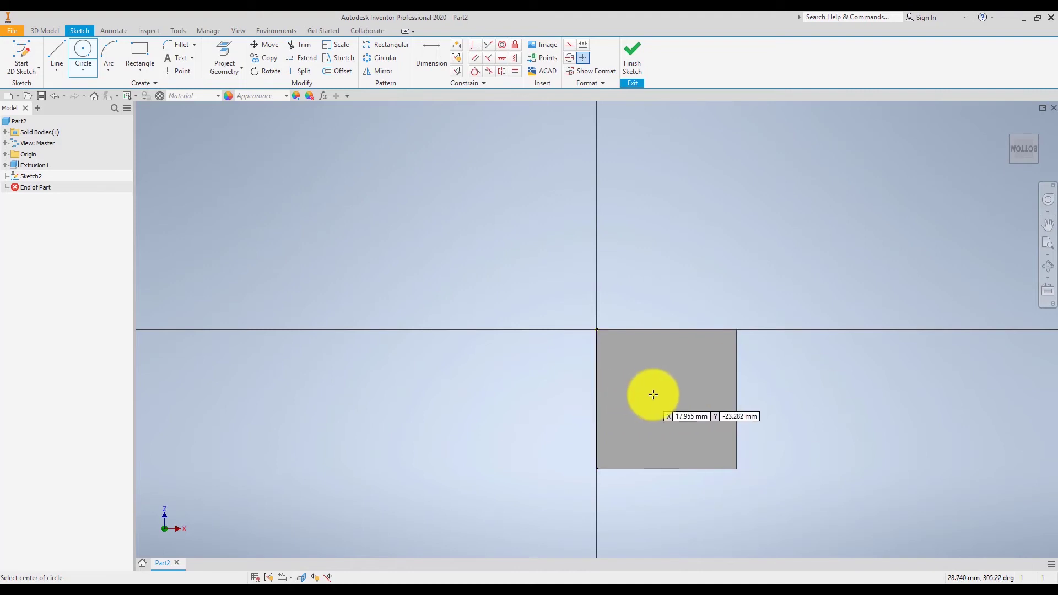
pyautogui.click(54, 52)
pyautogui.click(596, 329)
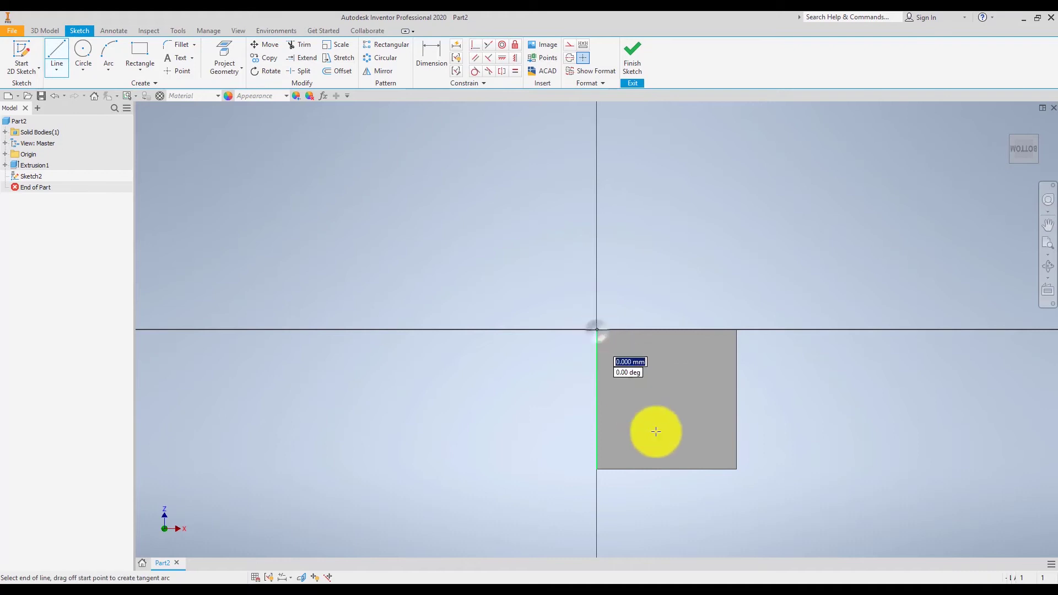
pyautogui.click(738, 469)
pyautogui.press('Escape')
pyautogui.click(63, 50)
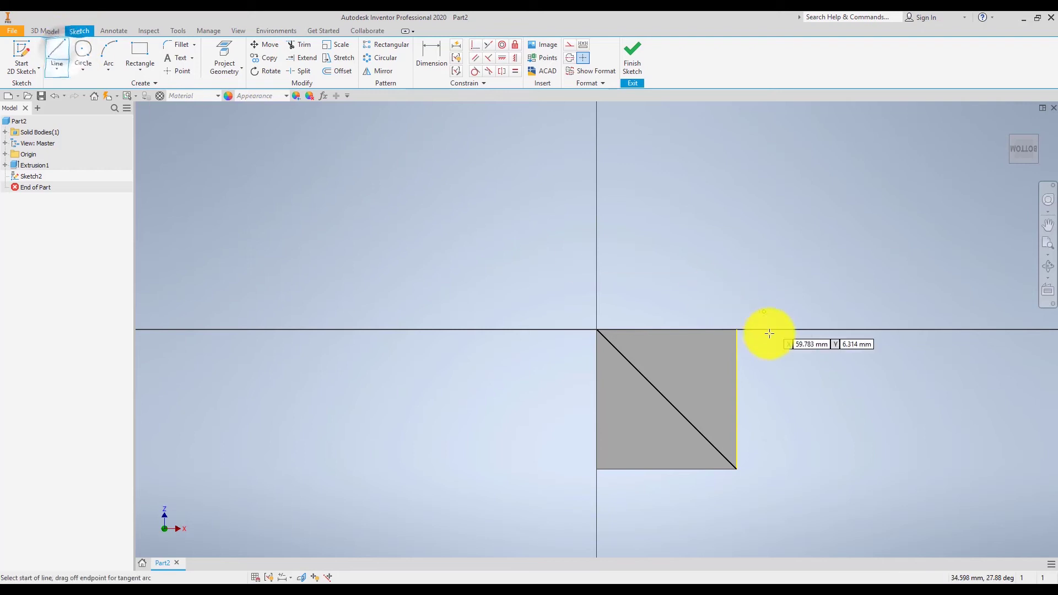
pyautogui.click(736, 330)
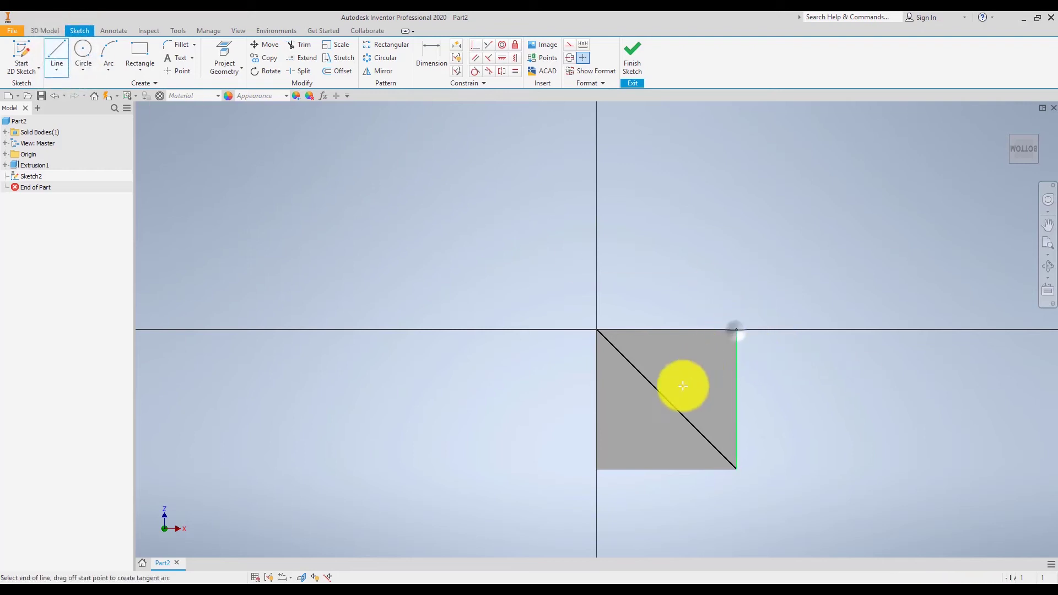
pyautogui.click(598, 471)
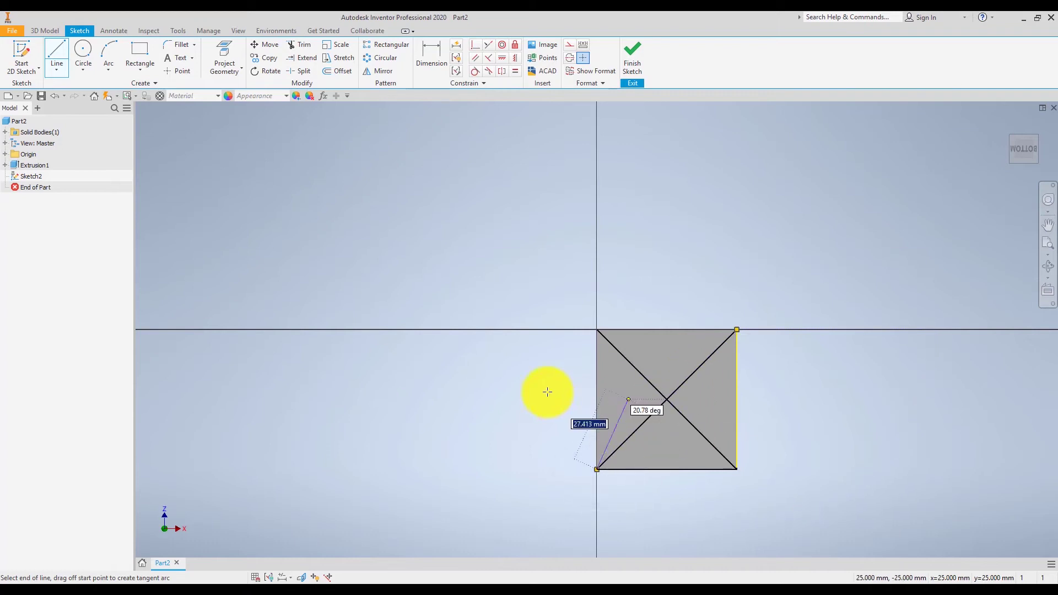
pyautogui.press('Escape')
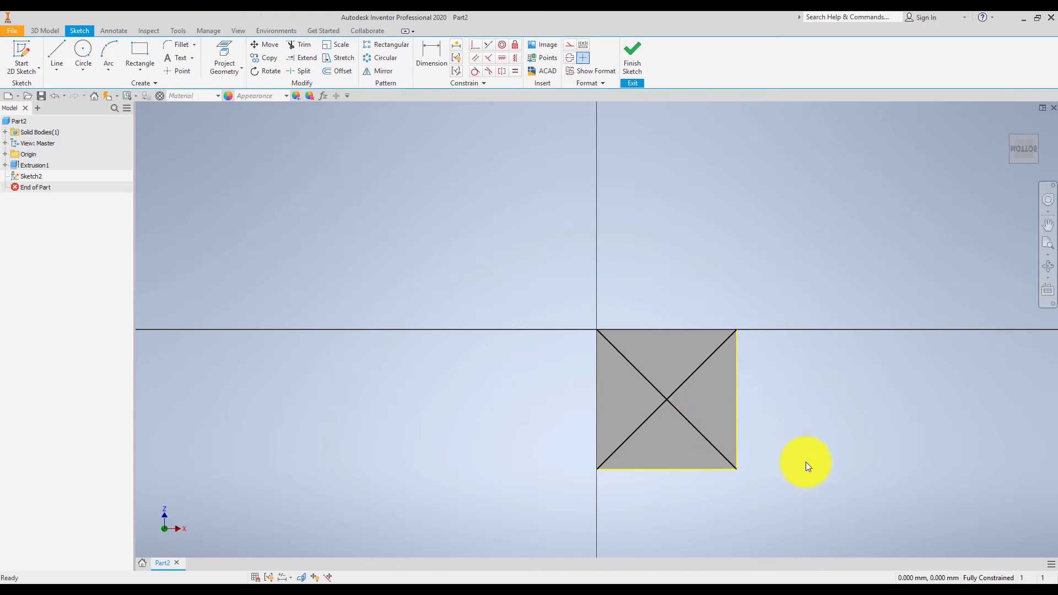
# Step: Draw a 34 mm diameter circle centred on the intersection of the two diagonals
pyautogui.click(82, 49)
pyautogui.click(667, 400)
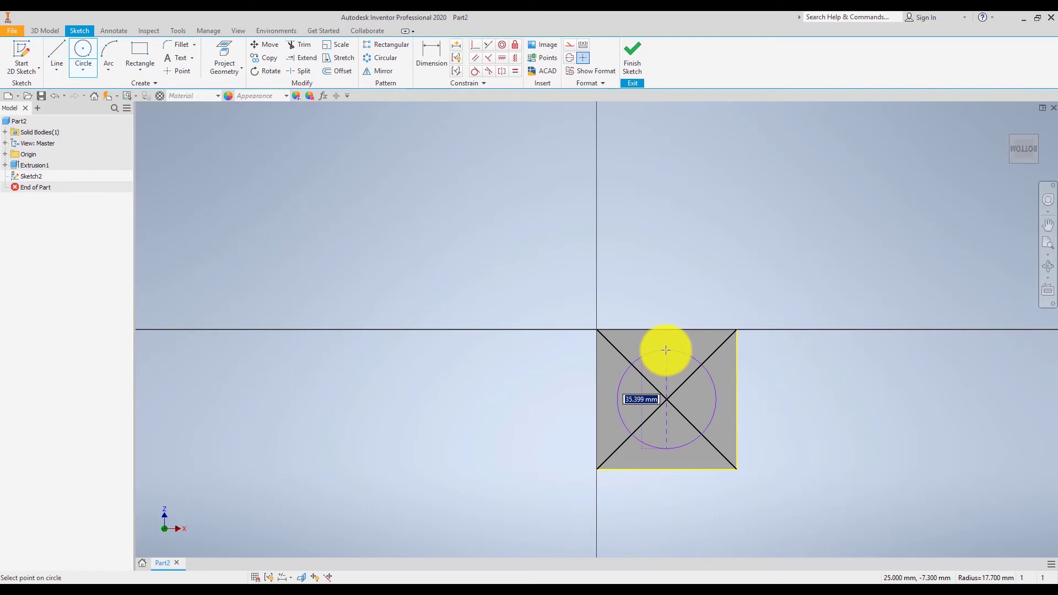
pyautogui.write('34')
pyautogui.press('Return')
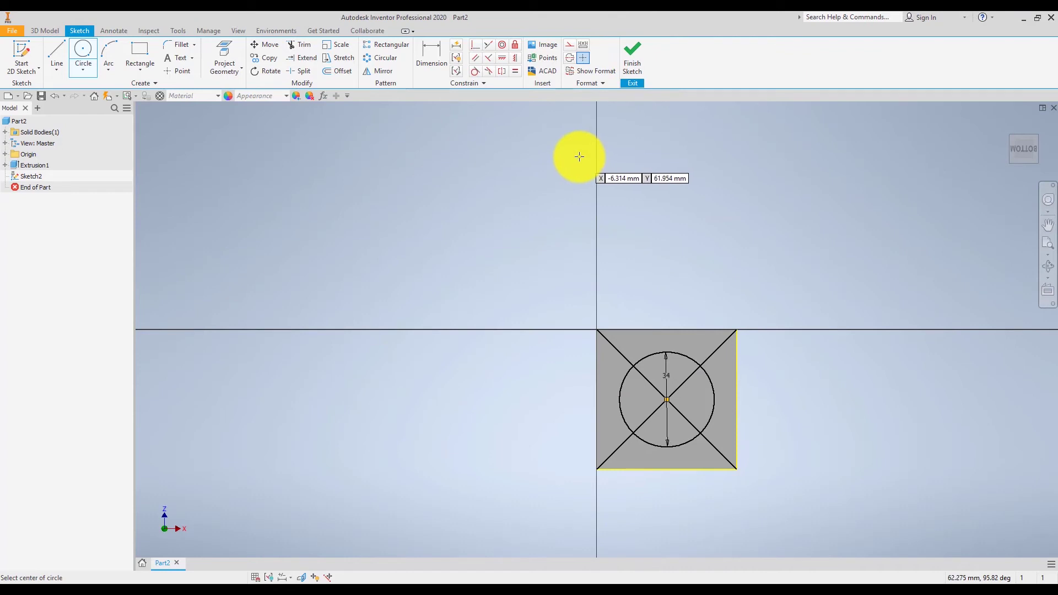
pyautogui.press('Escape')
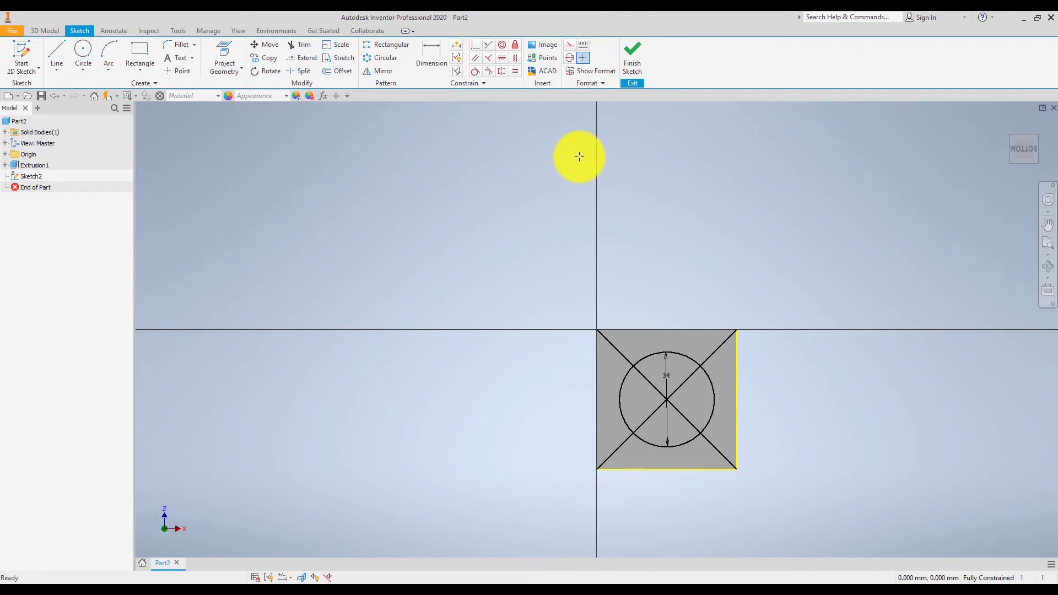
# Step: Trim away all diagonal line segments inside and outside the circle and finish the sketch
pyautogui.click(303, 46)
pyautogui.click(616, 348)
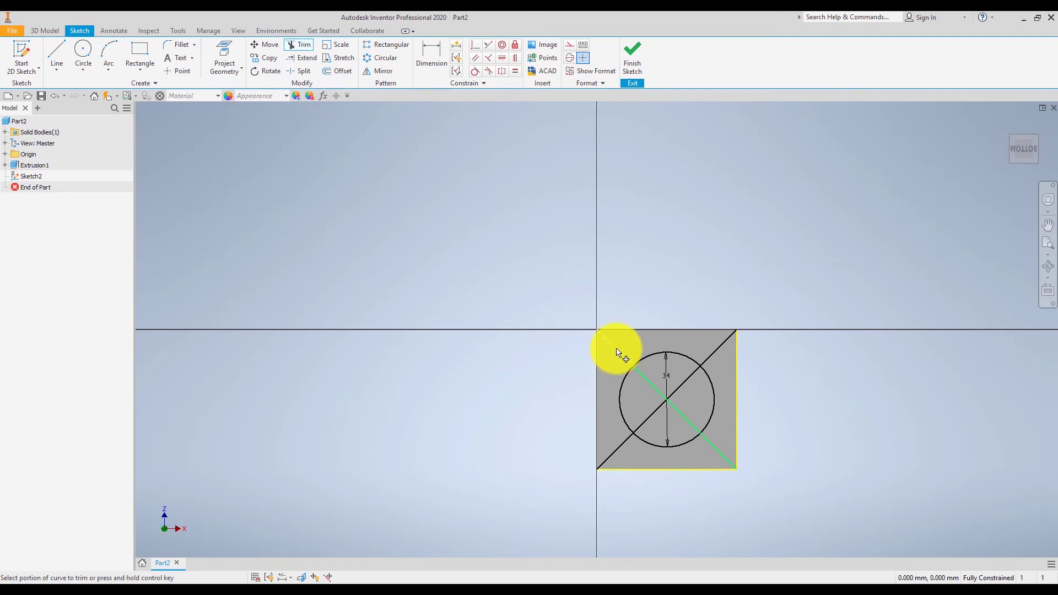
pyautogui.click(716, 349)
pyautogui.click(718, 450)
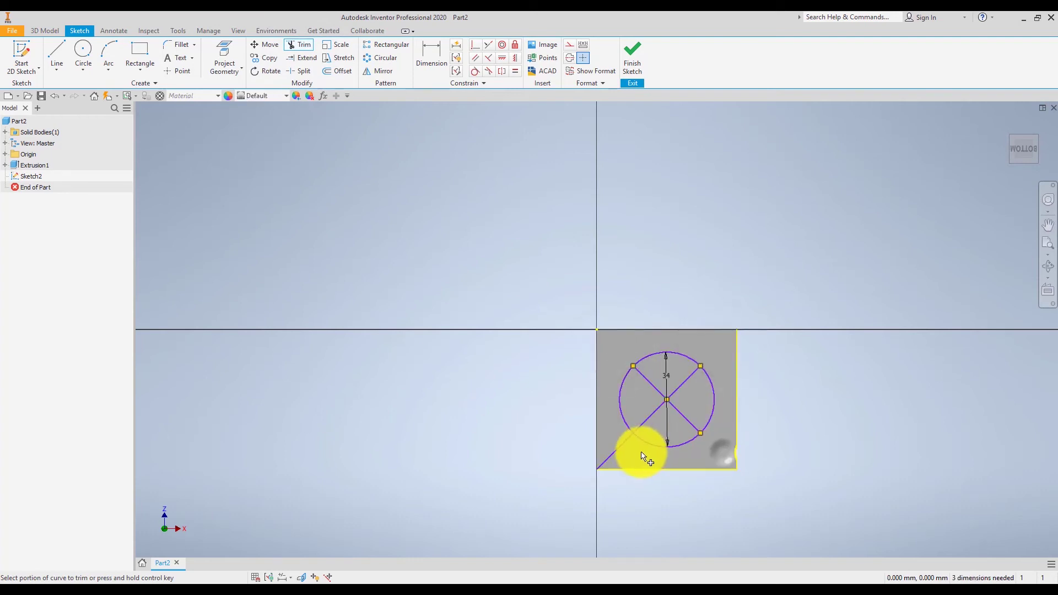
pyautogui.click(619, 449)
pyautogui.click(644, 418)
pyautogui.click(652, 386)
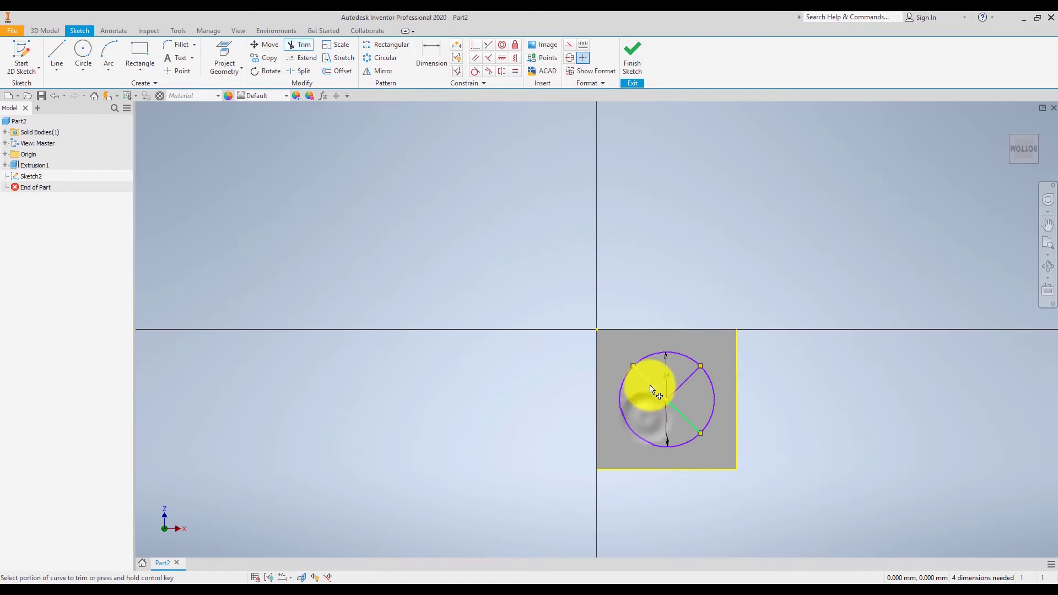
pyautogui.click(686, 381)
pyautogui.click(689, 422)
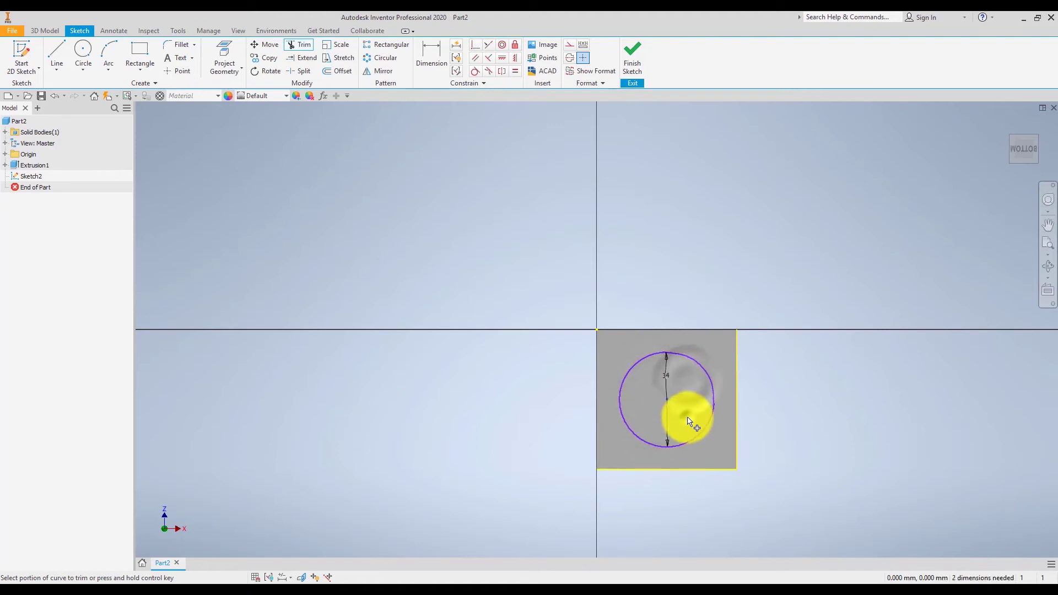
pyautogui.click(634, 52)
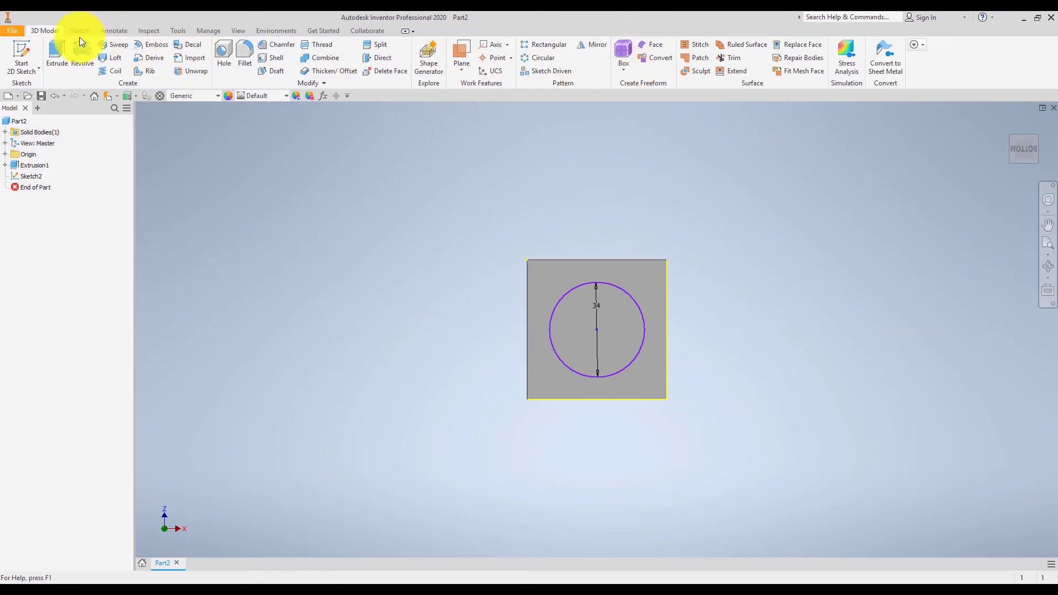
# Step: Extrude the 34 mm circle as a cut 5 mm deep into the block's bottom face
pyautogui.click(60, 49)
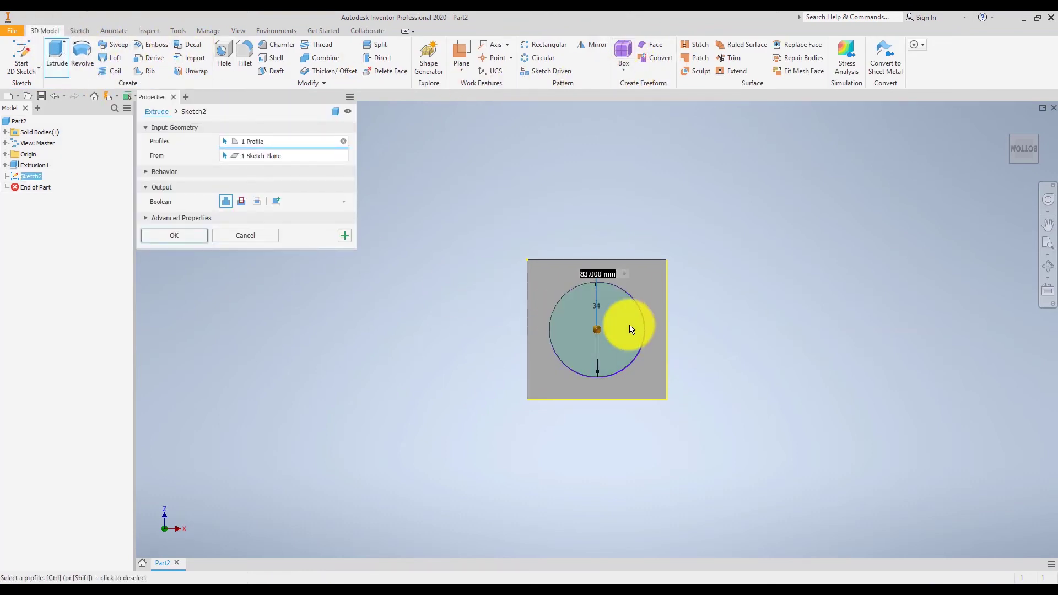
pyautogui.click(1038, 135)
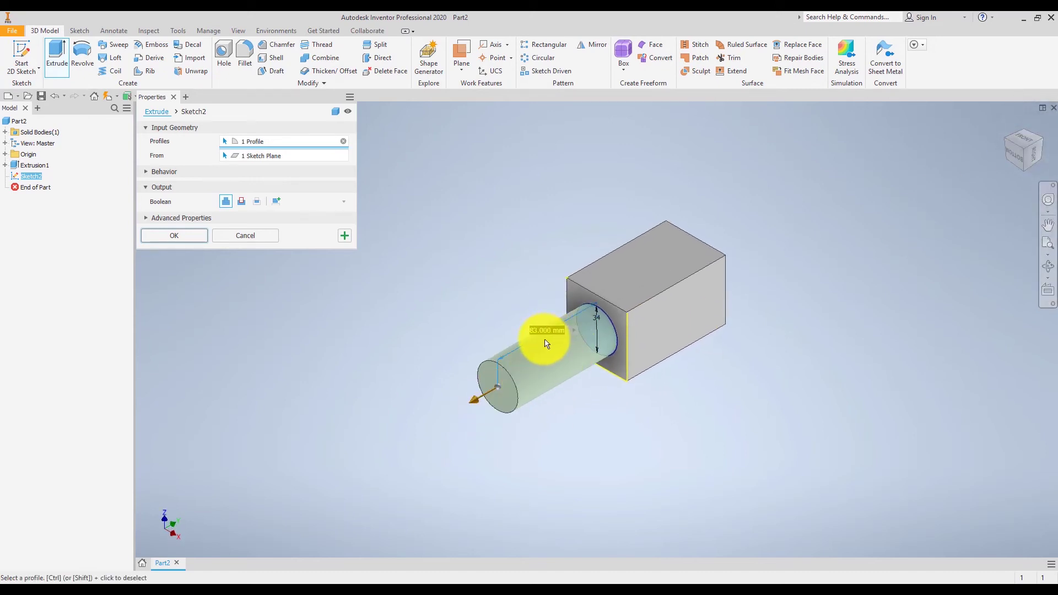
pyautogui.write('5')
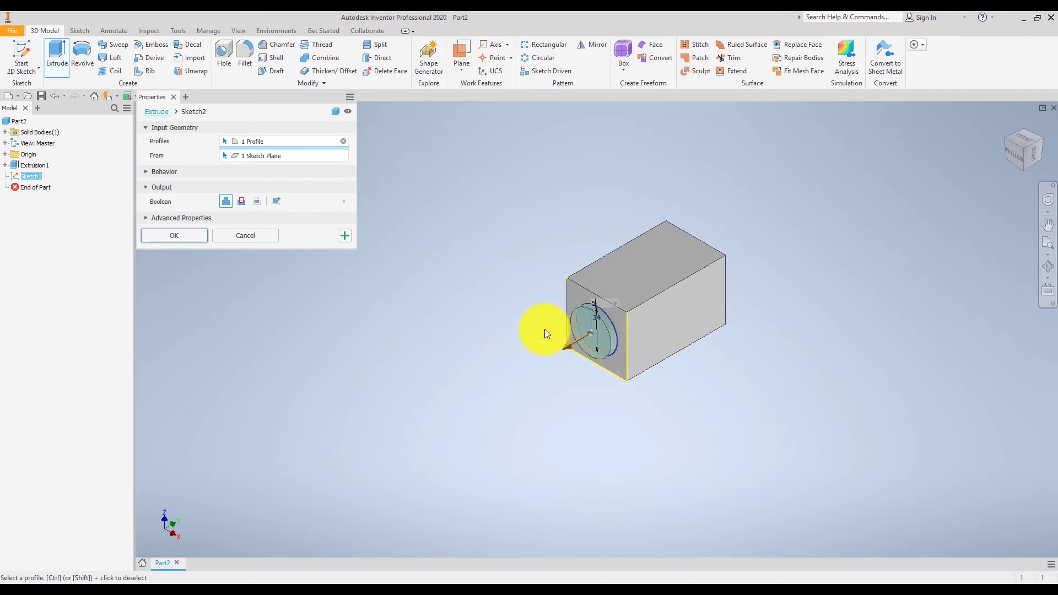
pyautogui.click(241, 201)
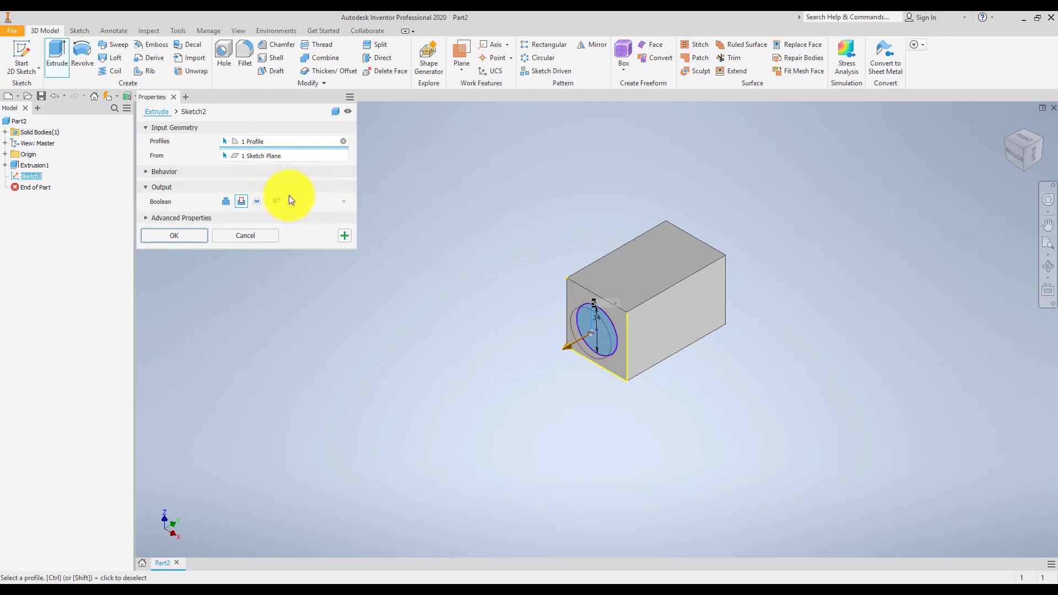
pyautogui.click(146, 171)
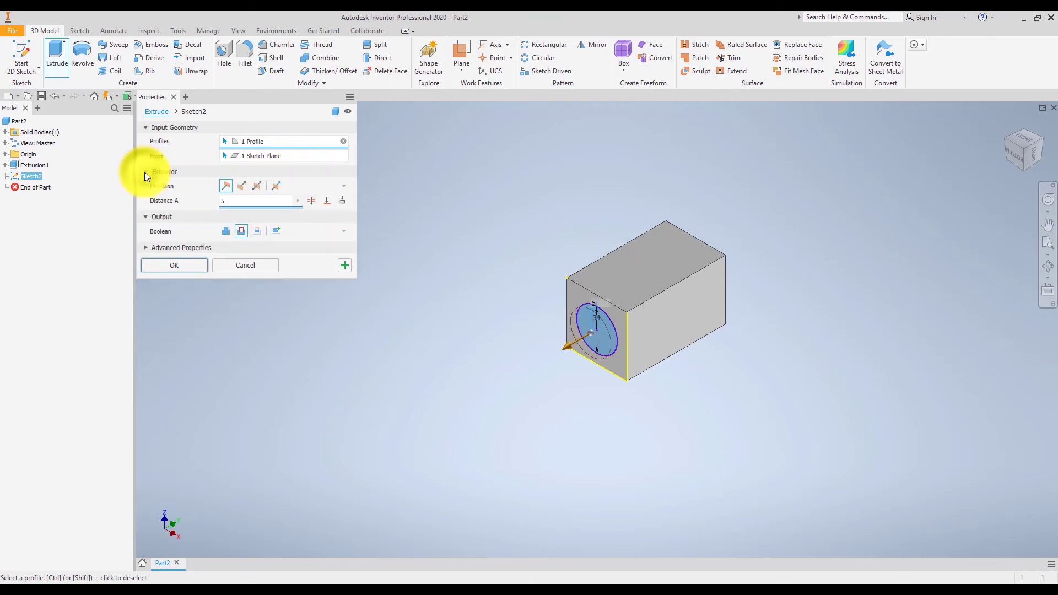
pyautogui.click(242, 186)
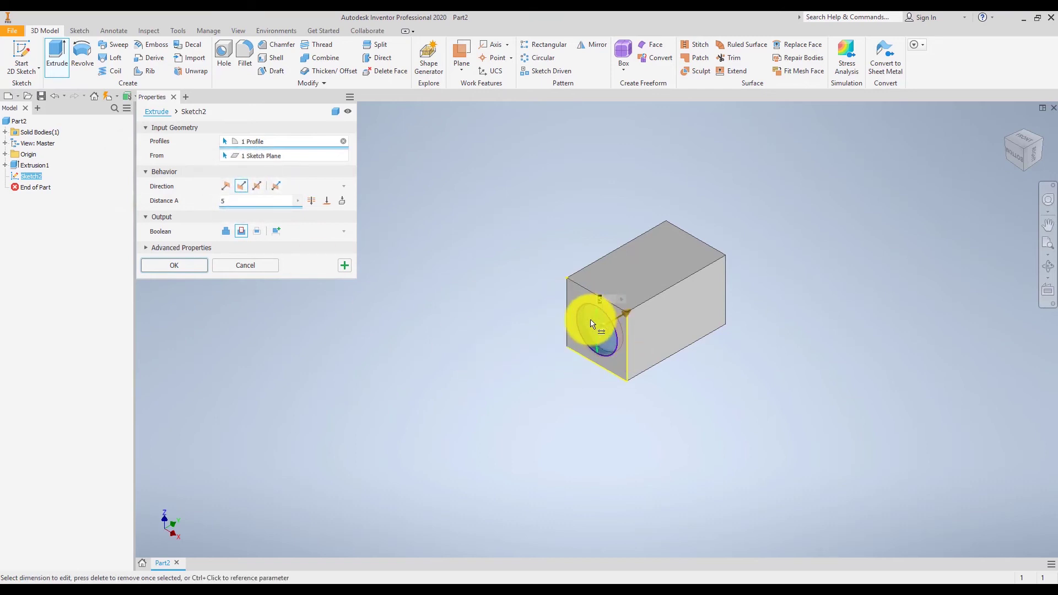
pyautogui.click(175, 266)
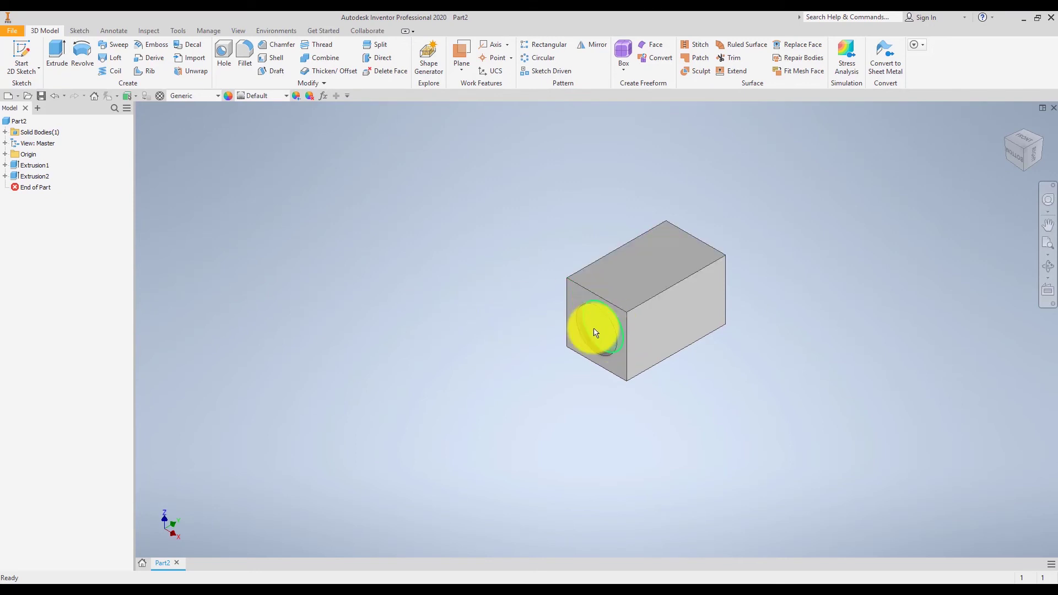
# Step: Start a 2D sketch on the floor of the circular recess
pyautogui.moveTo(596, 332)
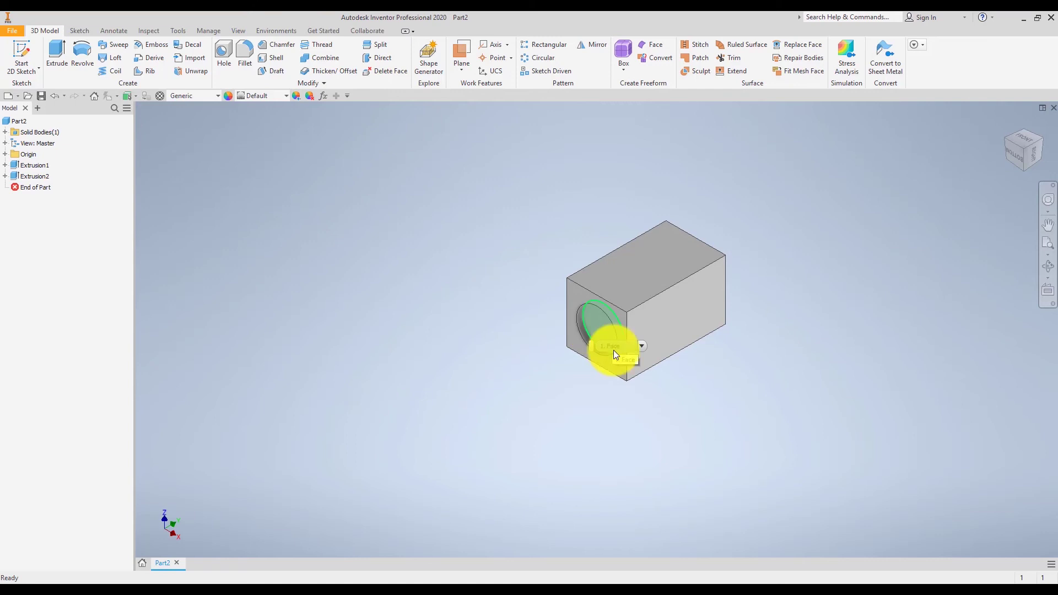
pyautogui.click(23, 49)
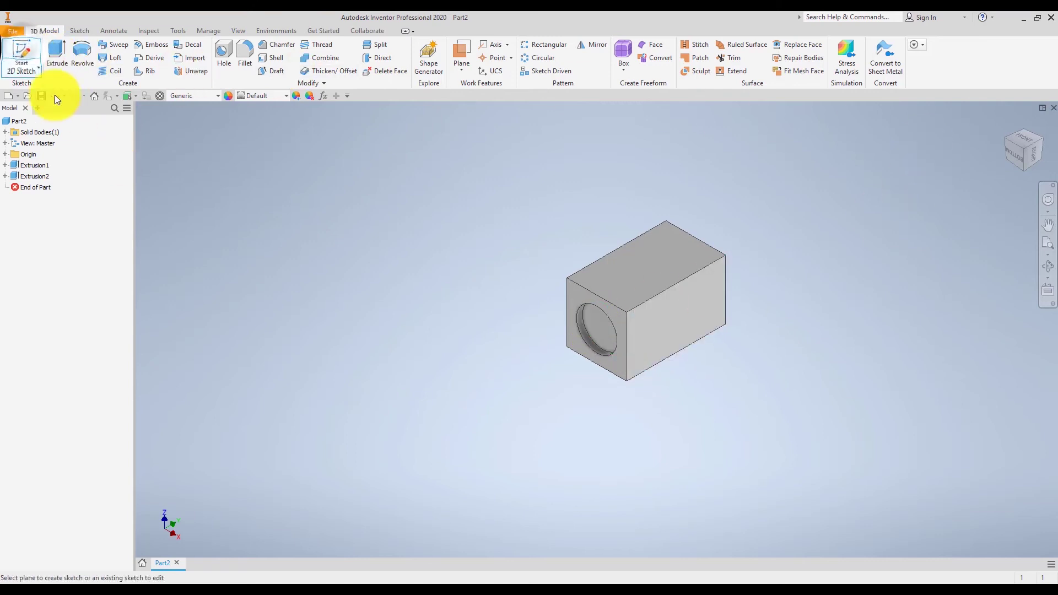
pyautogui.click(600, 327)
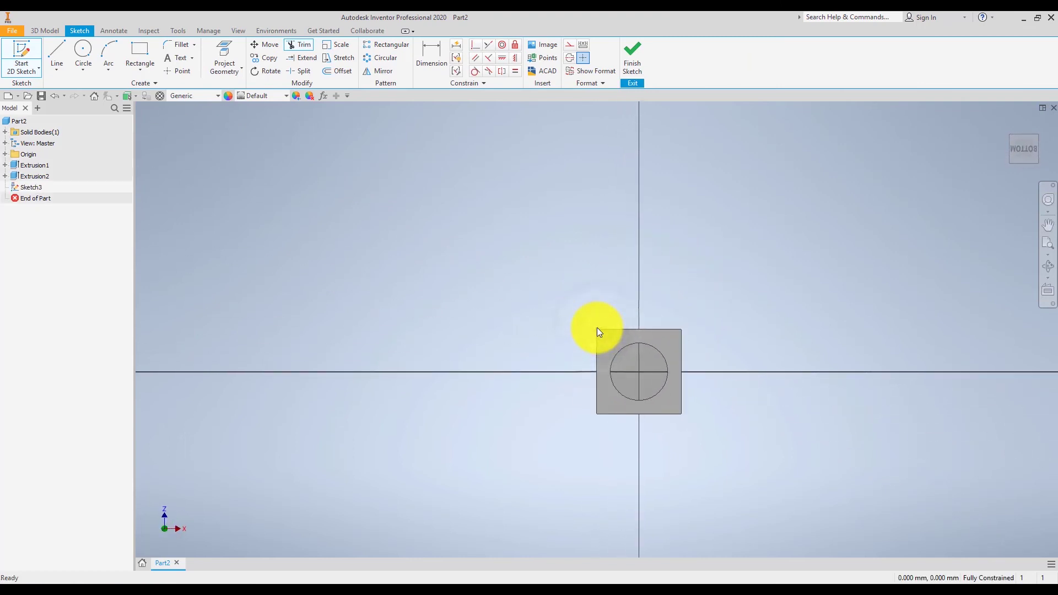
# Step: Draw a 23 mm diameter circle at the centre of the recess floor and finish the sketch
pyautogui.click(80, 49)
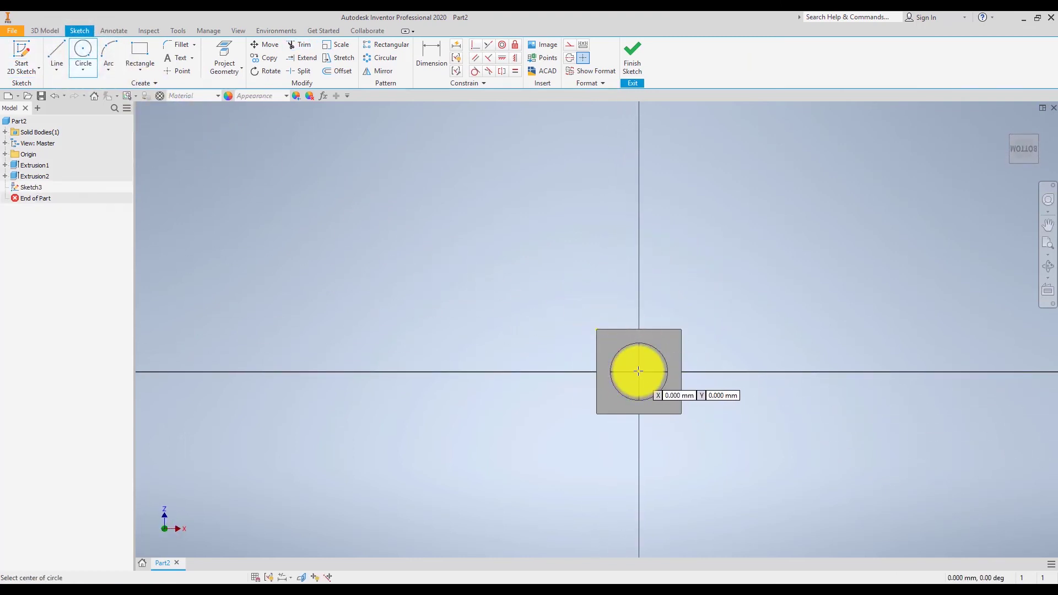
pyautogui.scroll(-10, 639, 372)
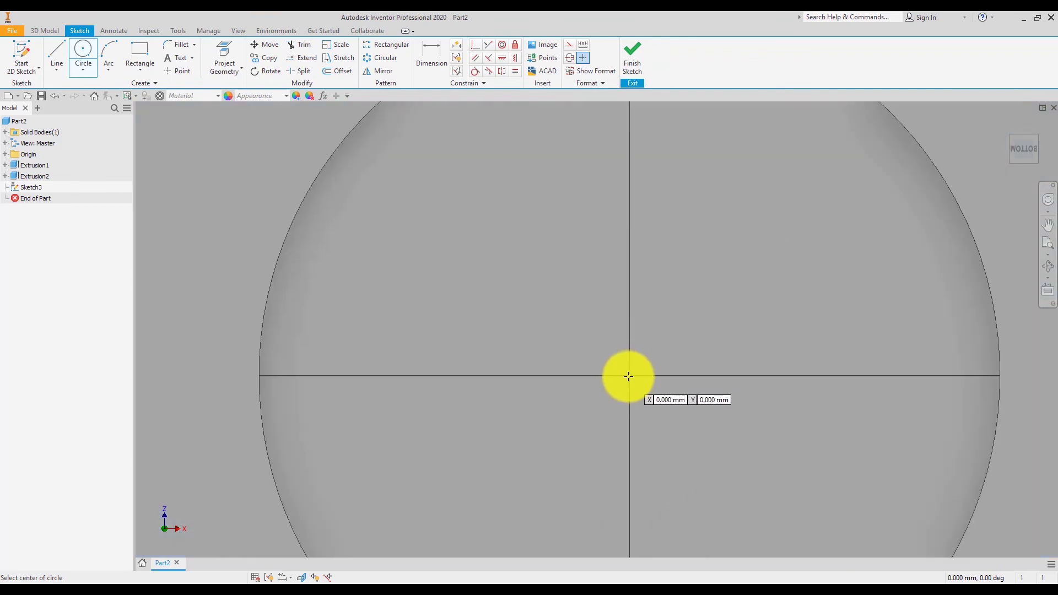
pyautogui.scroll(8, 639, 372)
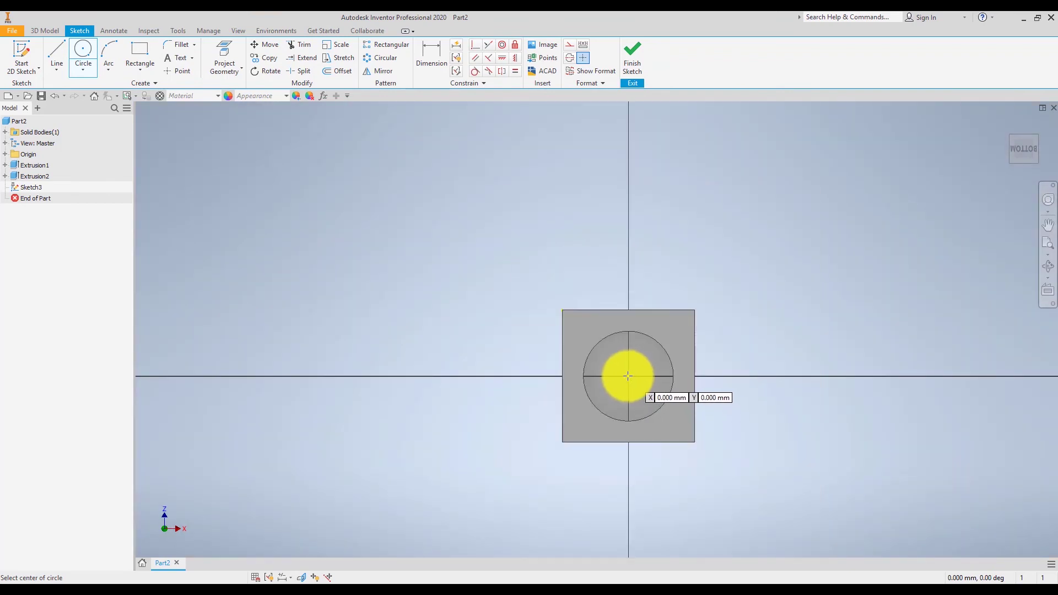
pyautogui.click(628, 376)
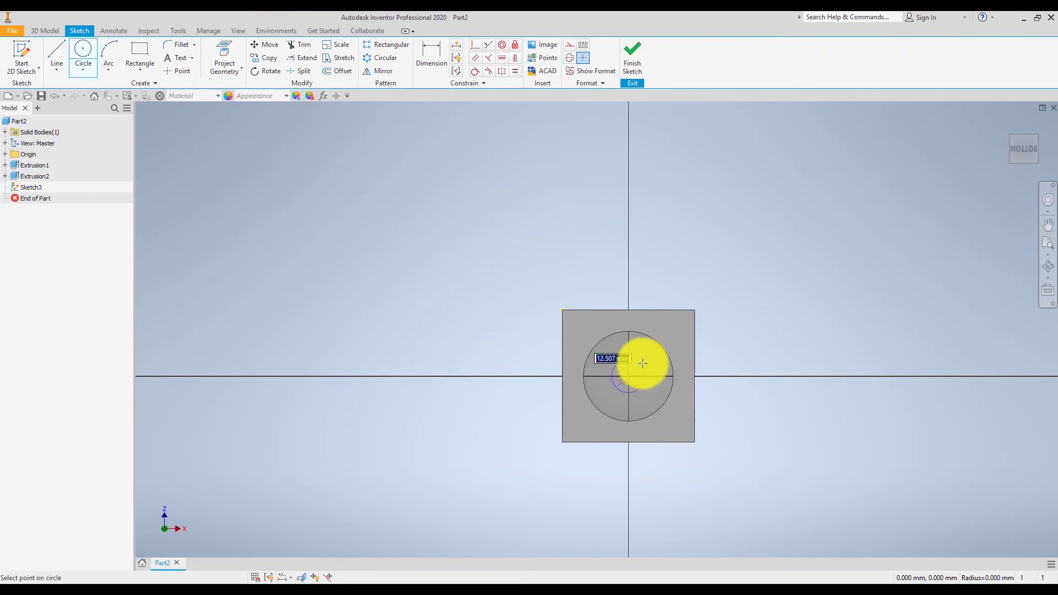
pyautogui.write('23')
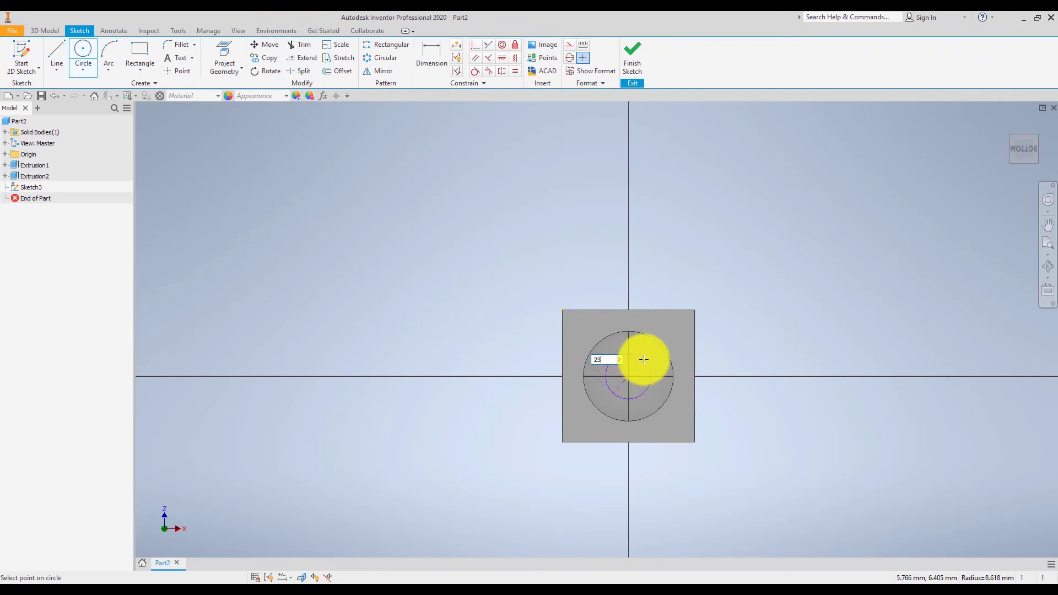
pyautogui.press('Return')
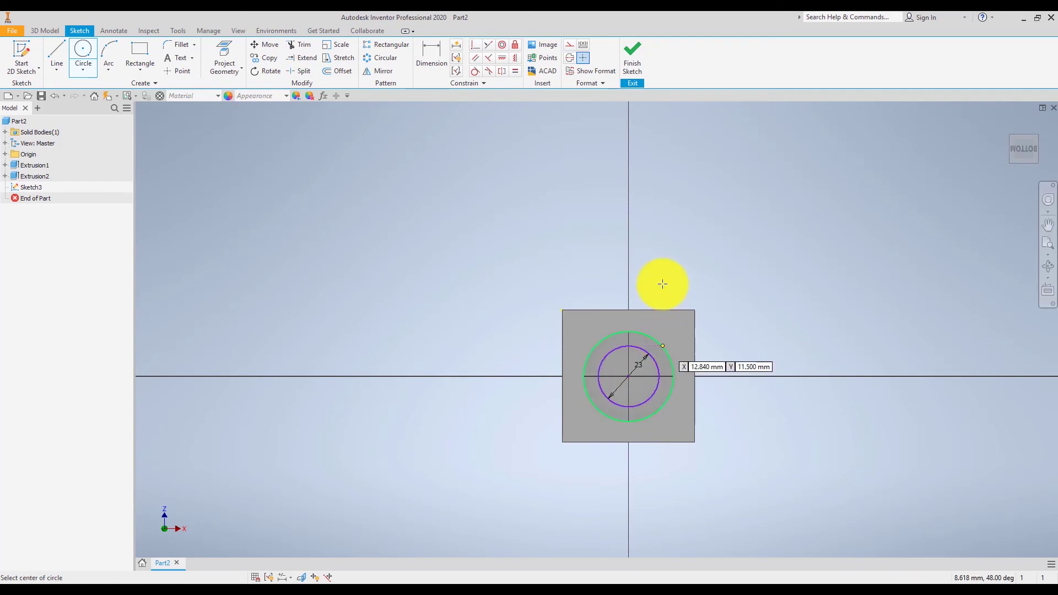
pyautogui.click(631, 51)
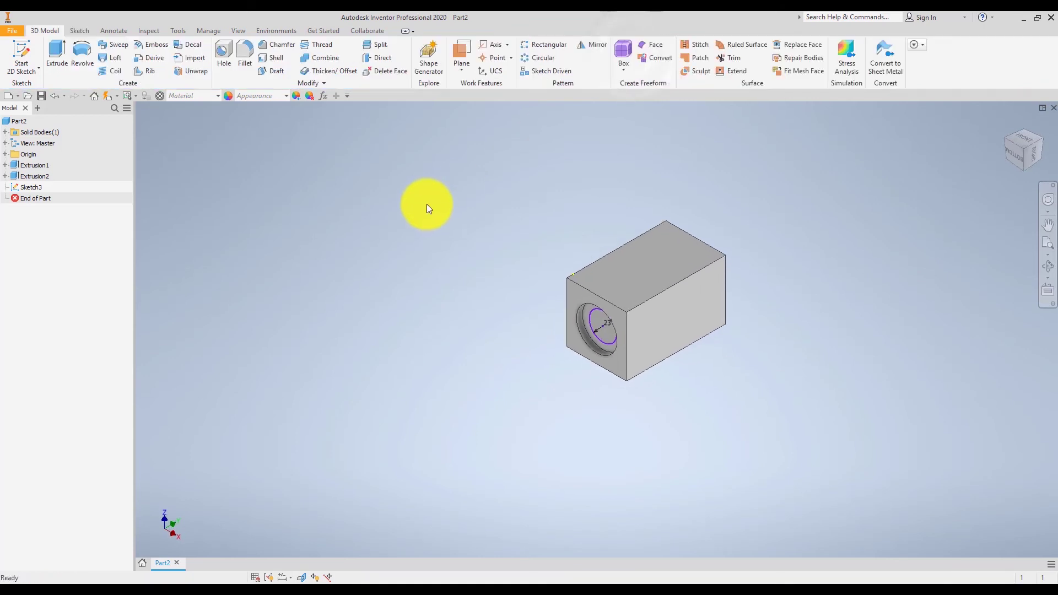
# Step: Extrude the 23 mm circle as a 78 mm cut from the recess floor through the block
pyautogui.click(52, 50)
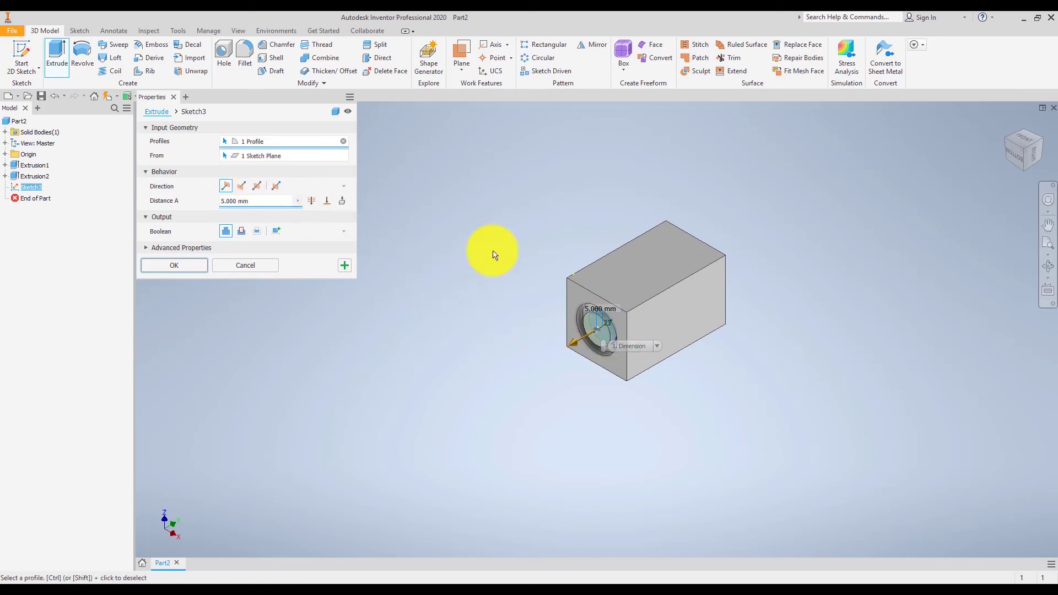
pyautogui.click(601, 308)
pyautogui.moveTo(617, 310); pyautogui.dragTo(569, 309)
pyautogui.write('78')
pyautogui.press('Return')
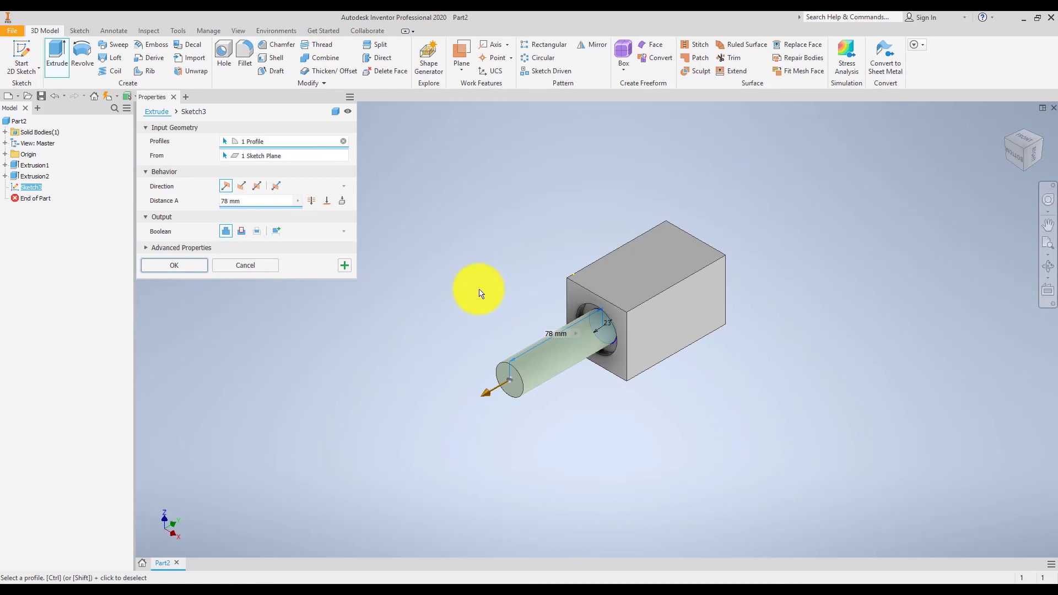
pyautogui.click(242, 187)
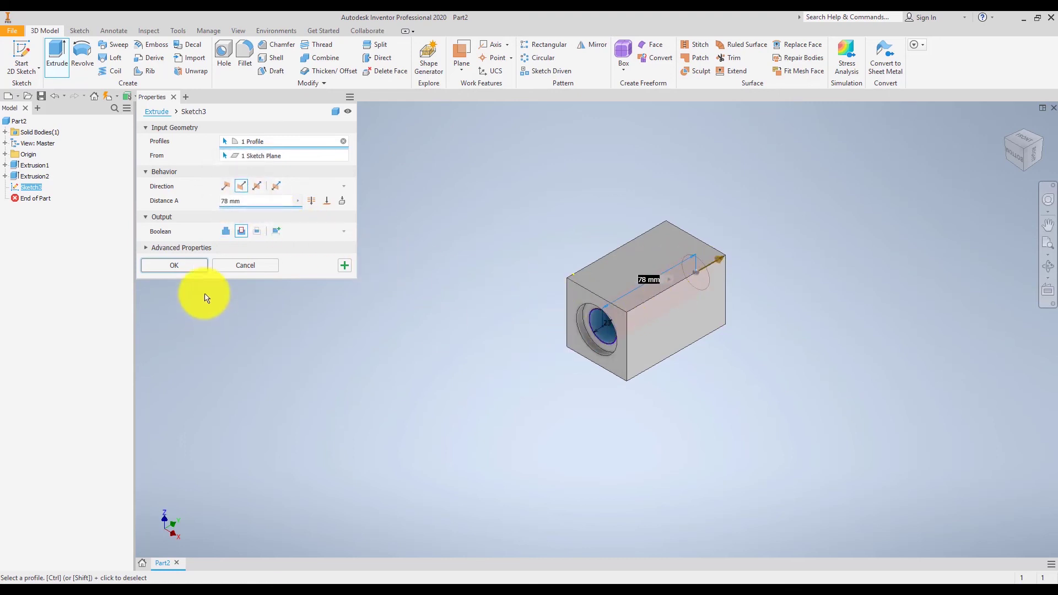
pyautogui.click(175, 266)
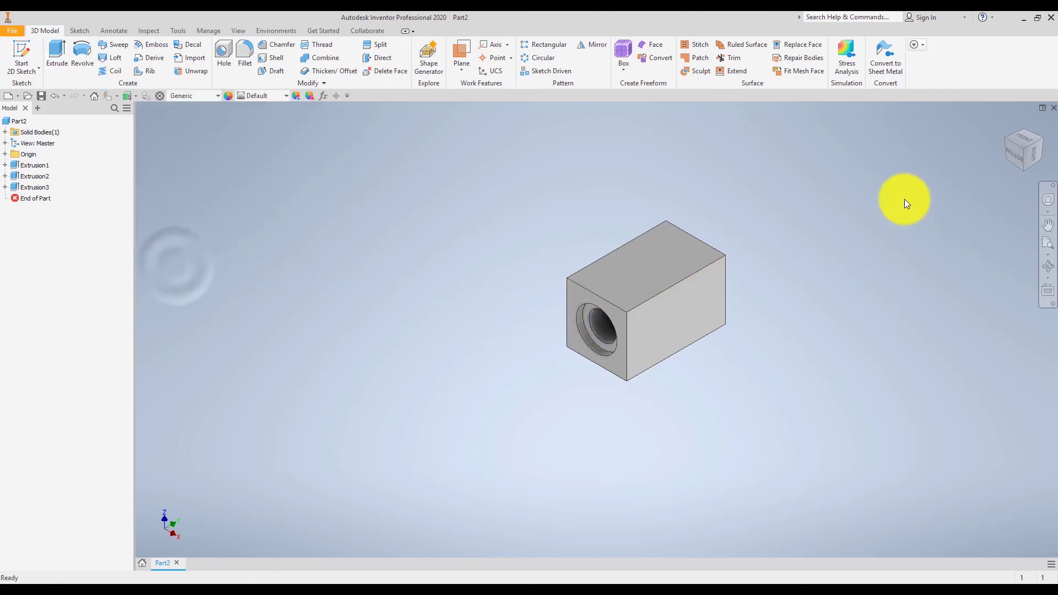
# Step: Inspect the bored block from the bottom, from the front and in isometric view from above
pyautogui.click(1011, 151)
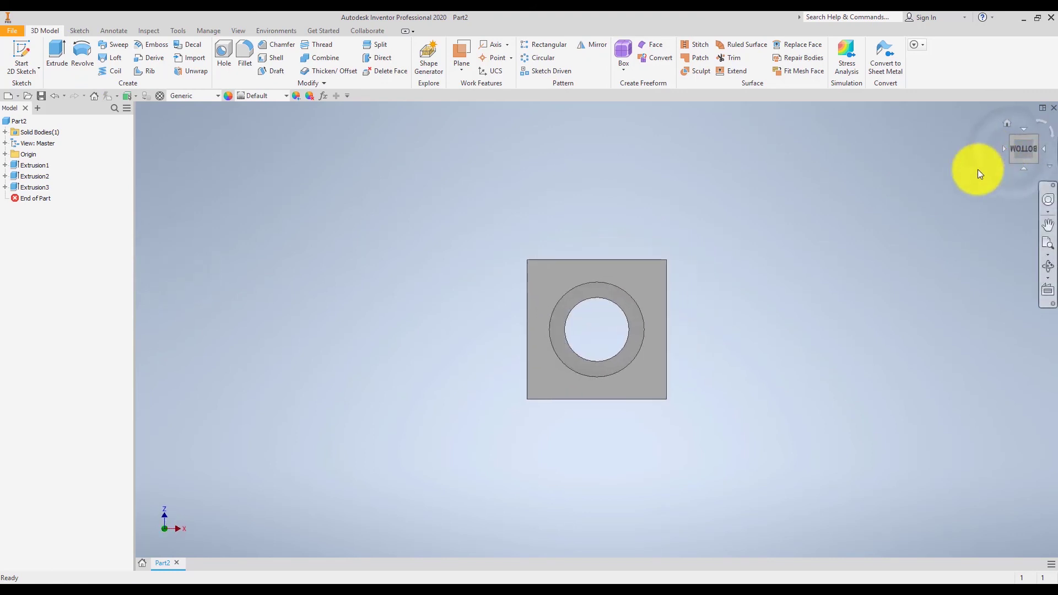
pyautogui.click(1033, 138)
pyautogui.click(1038, 142)
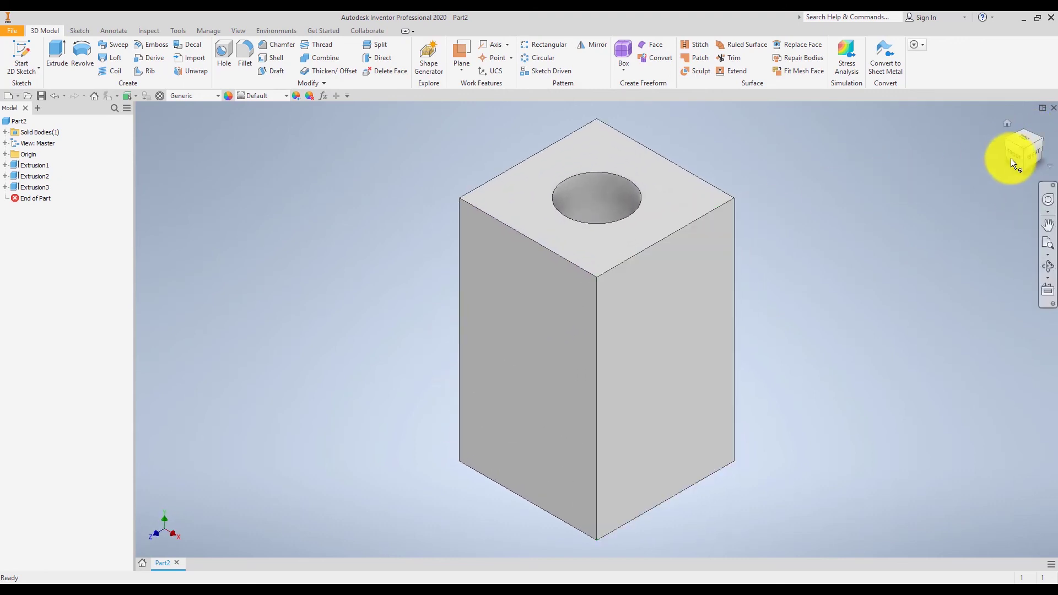
pyautogui.click(1025, 146)
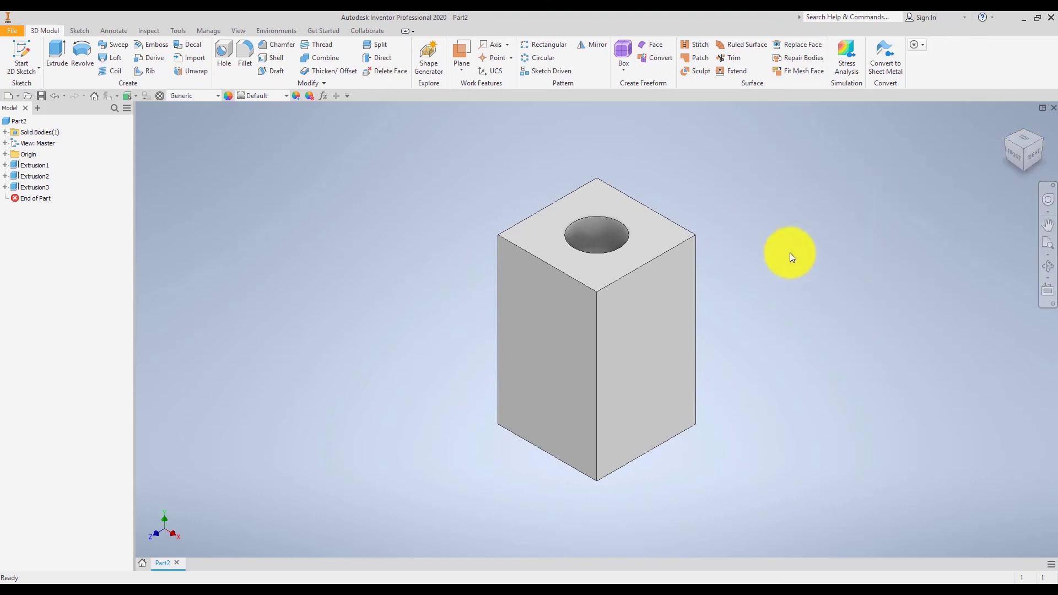
pyautogui.click(1014, 151)
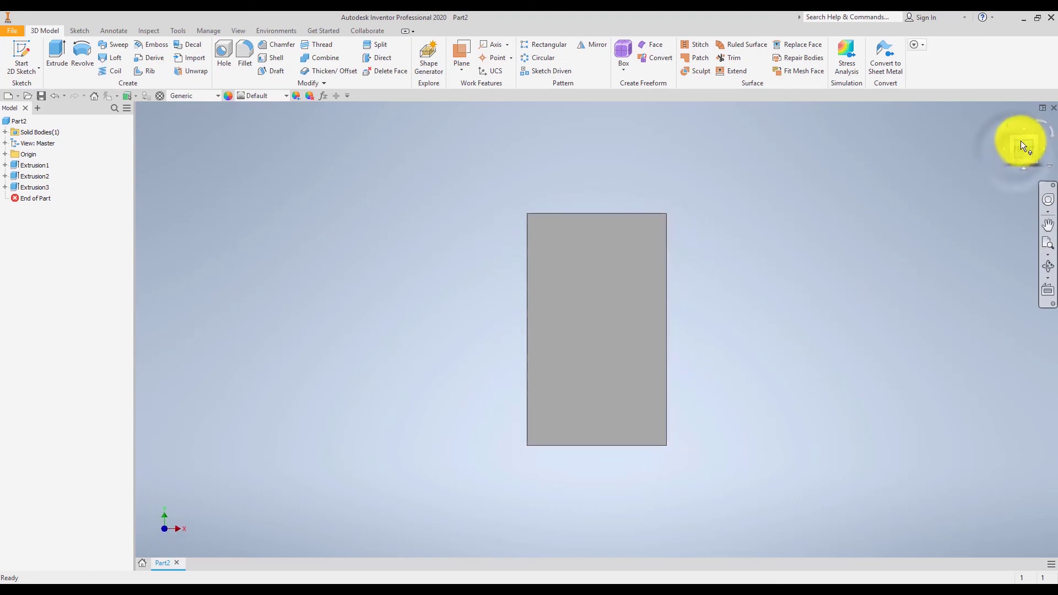
pyautogui.click(1024, 137)
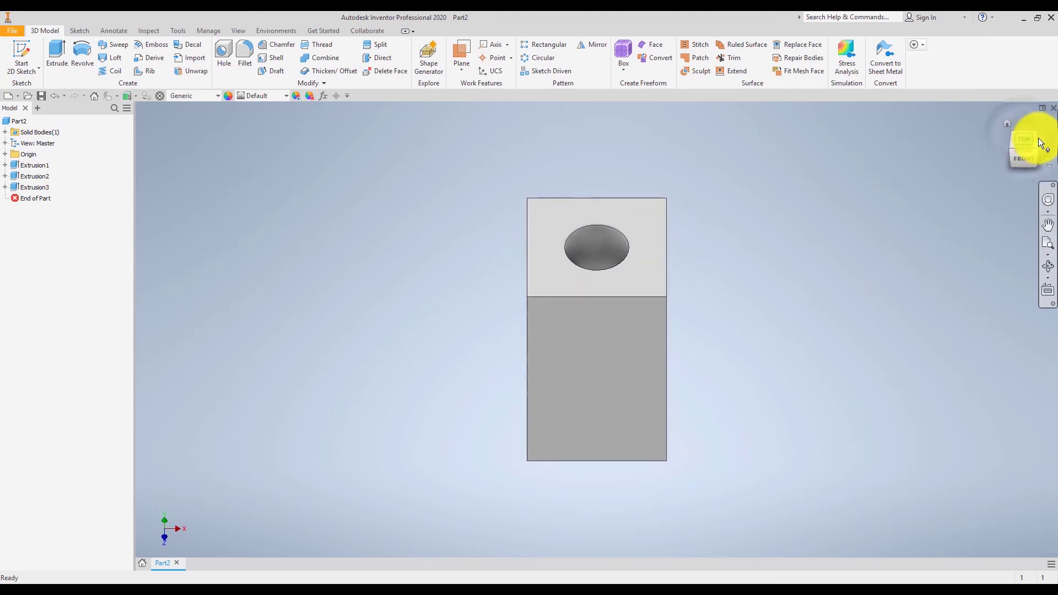
pyautogui.click(1041, 156)
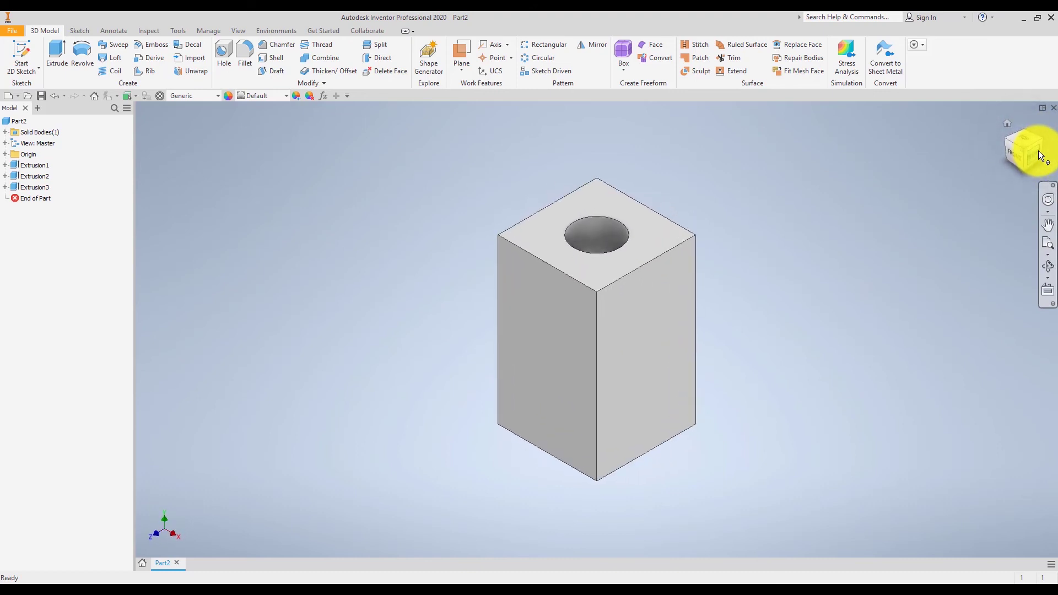
# Step: Fillet the four vertical edges of the block with a constant radius of 2 mm
pyautogui.click(1013, 154)
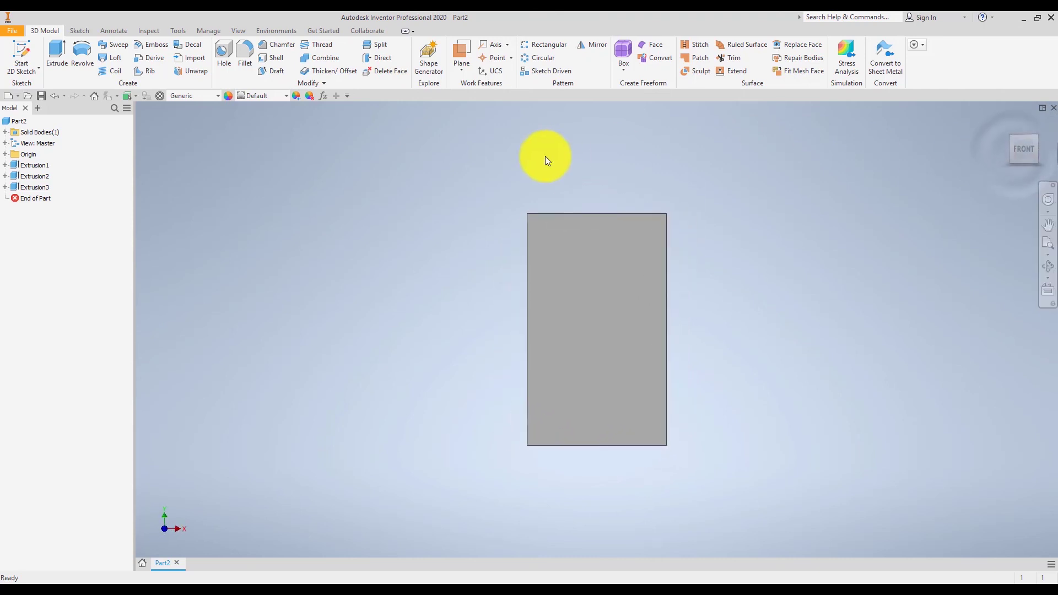
pyautogui.click(1039, 141)
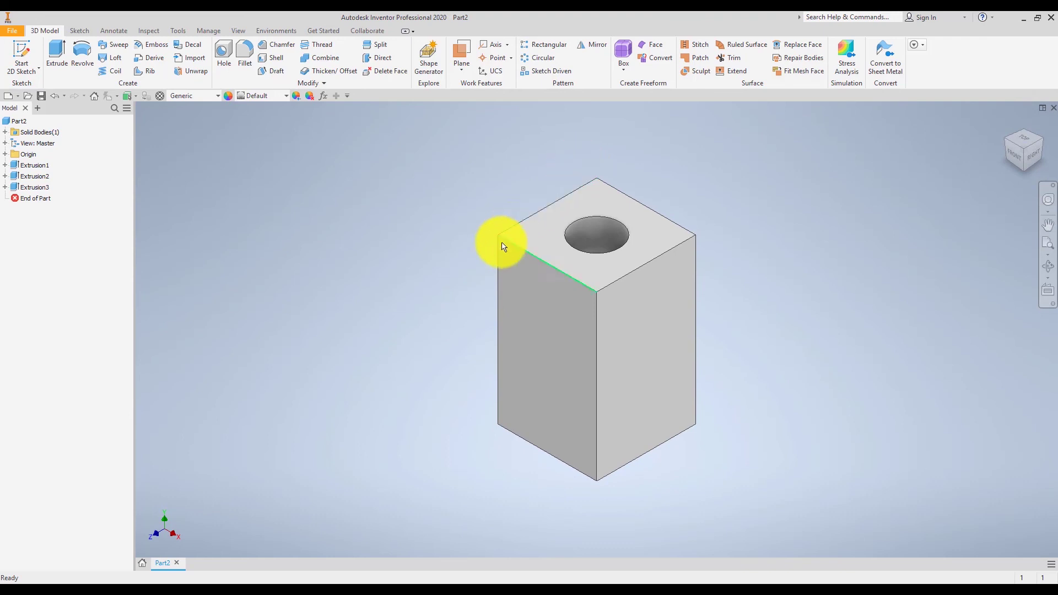
pyautogui.click(243, 51)
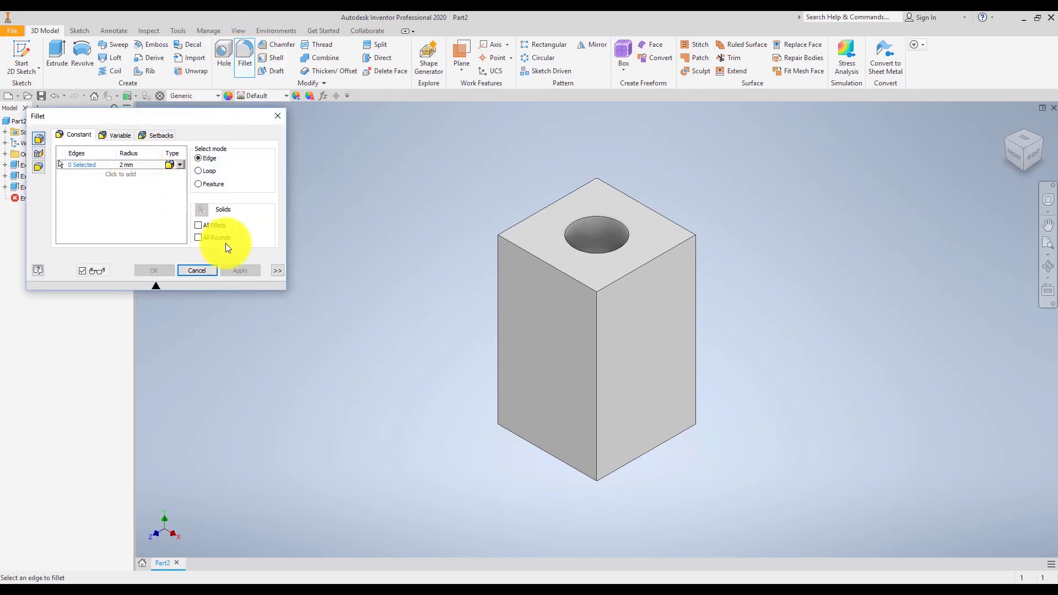
pyautogui.click(497, 283)
pyautogui.click(597, 316)
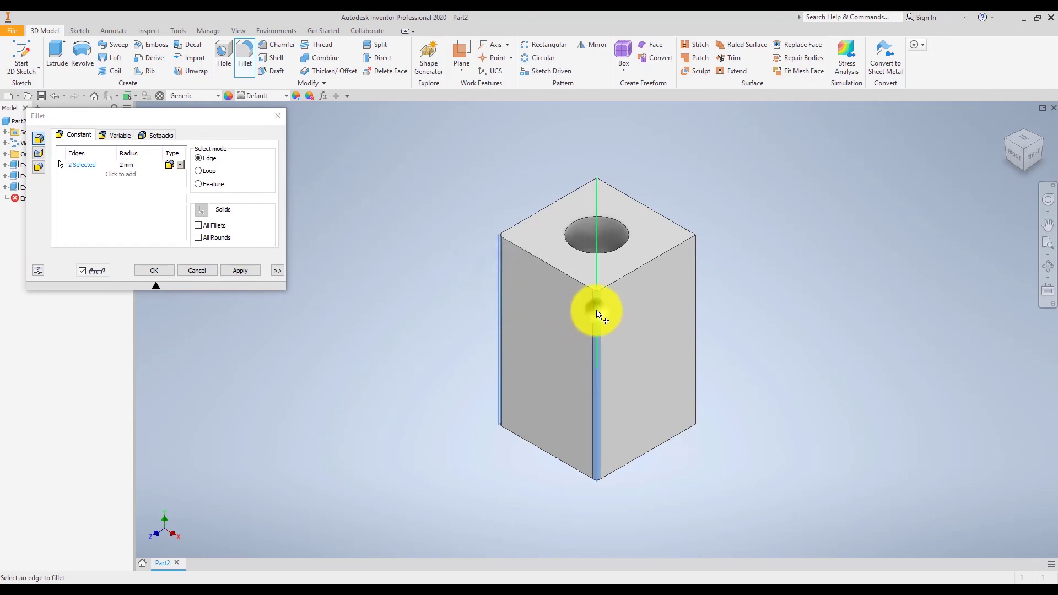
pyautogui.click(696, 300)
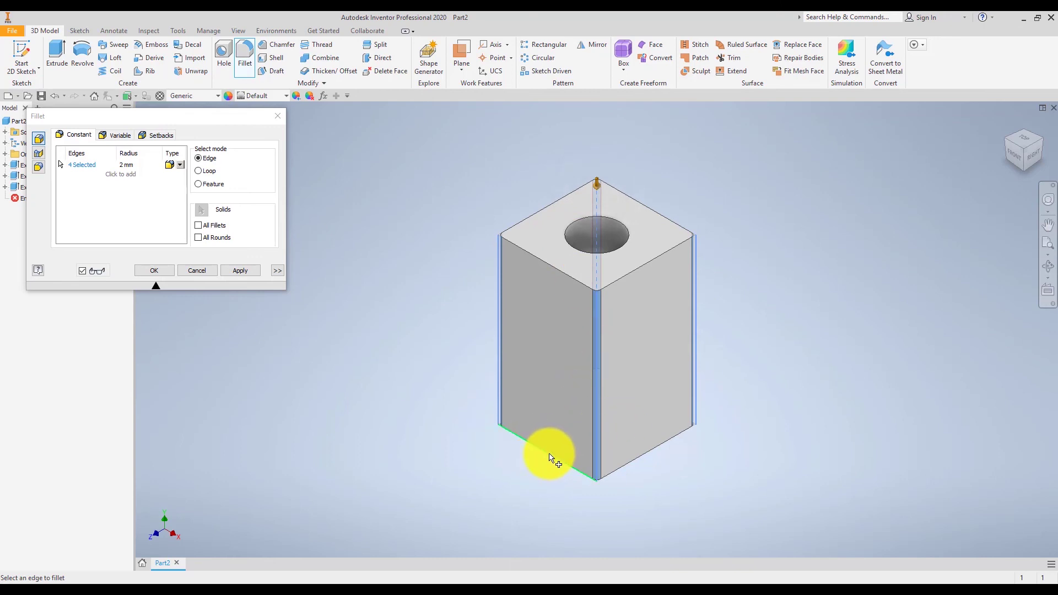
pyautogui.click(154, 271)
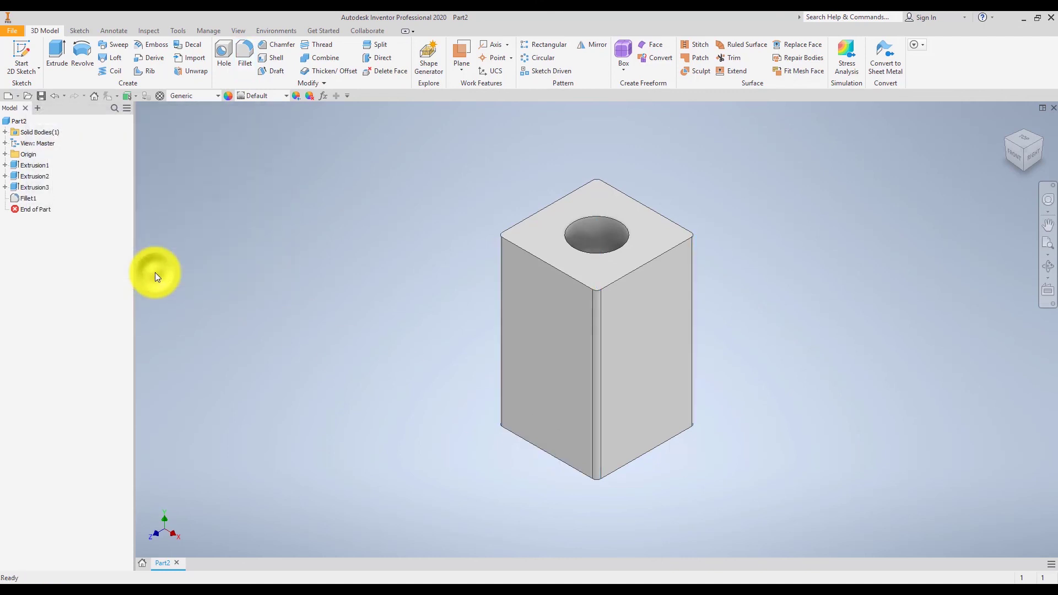
# Step: Set the visual style to Shaded with Hidden Edges, viewing the block from its back corner
pyautogui.click(1007, 140)
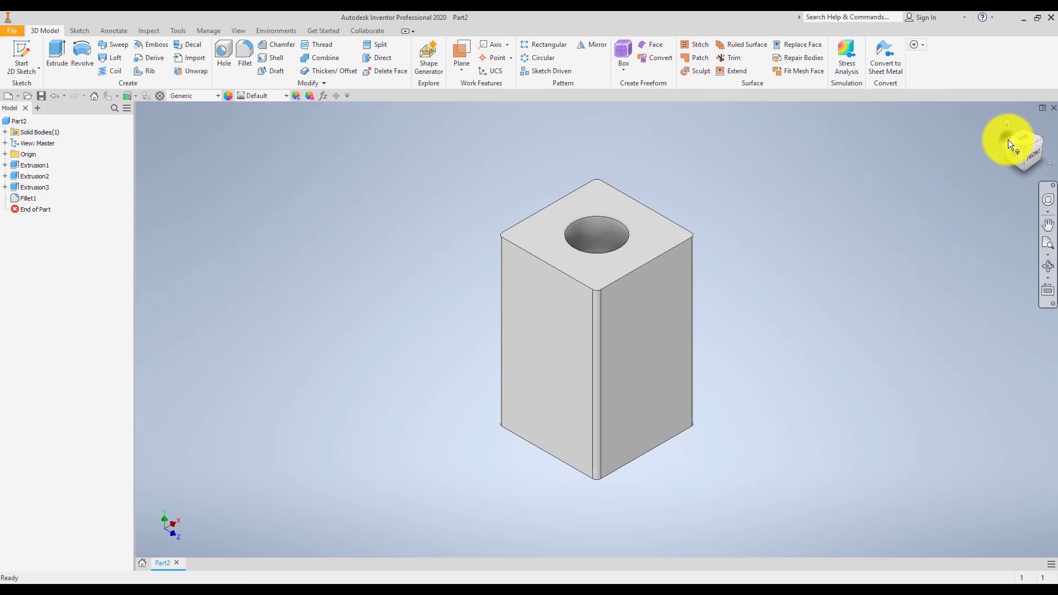
pyautogui.click(1008, 140)
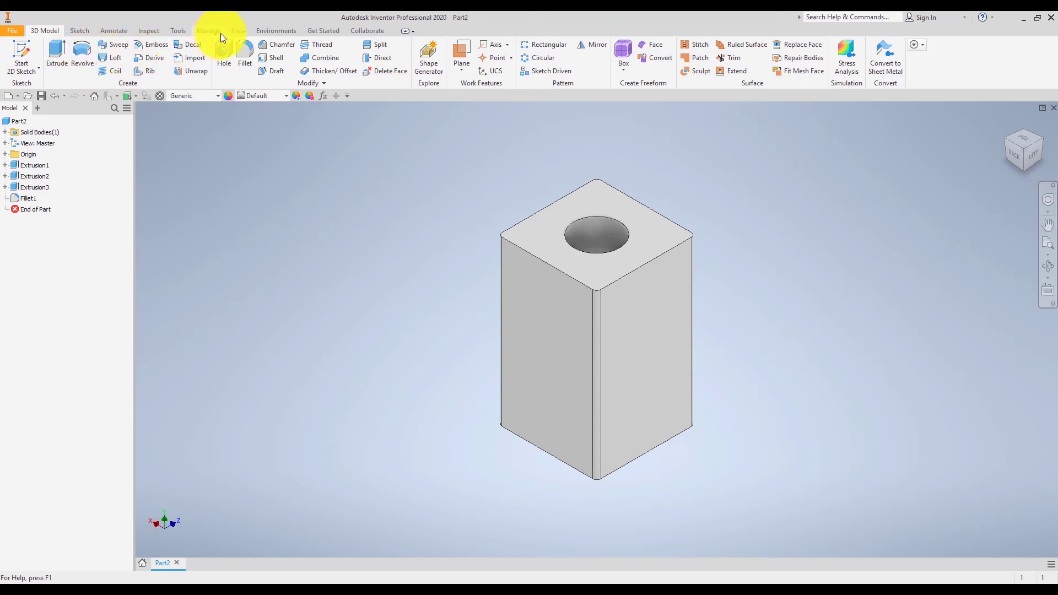
pyautogui.click(236, 31)
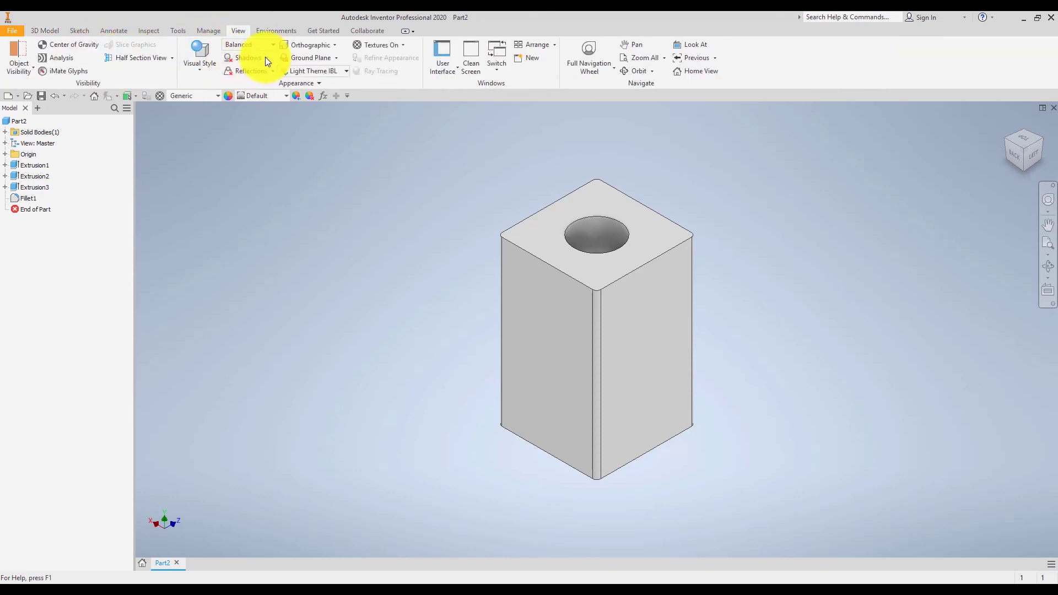
pyautogui.click(201, 66)
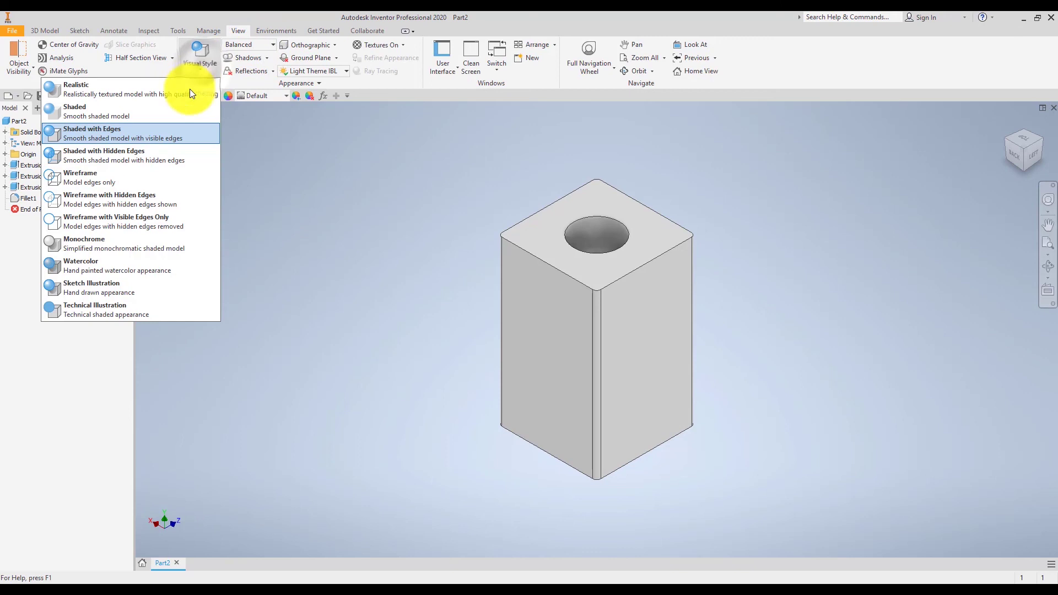
pyautogui.click(152, 159)
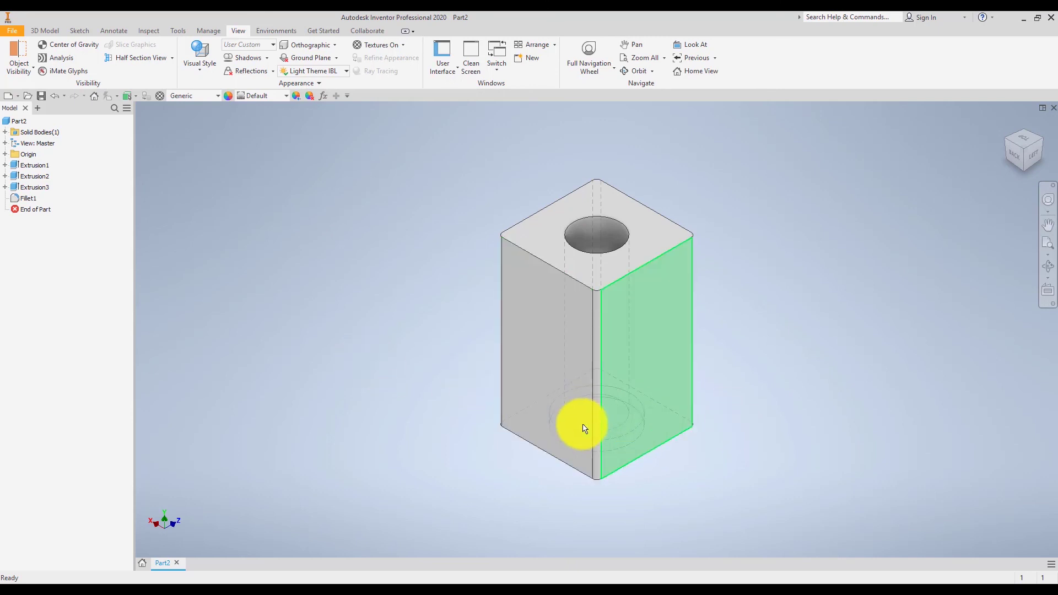
# Step: Inspect the stepped bore from the bottom and in an isometric view from above the back
pyautogui.moveTo(1013, 159); pyautogui.dragTo(1020, 165)
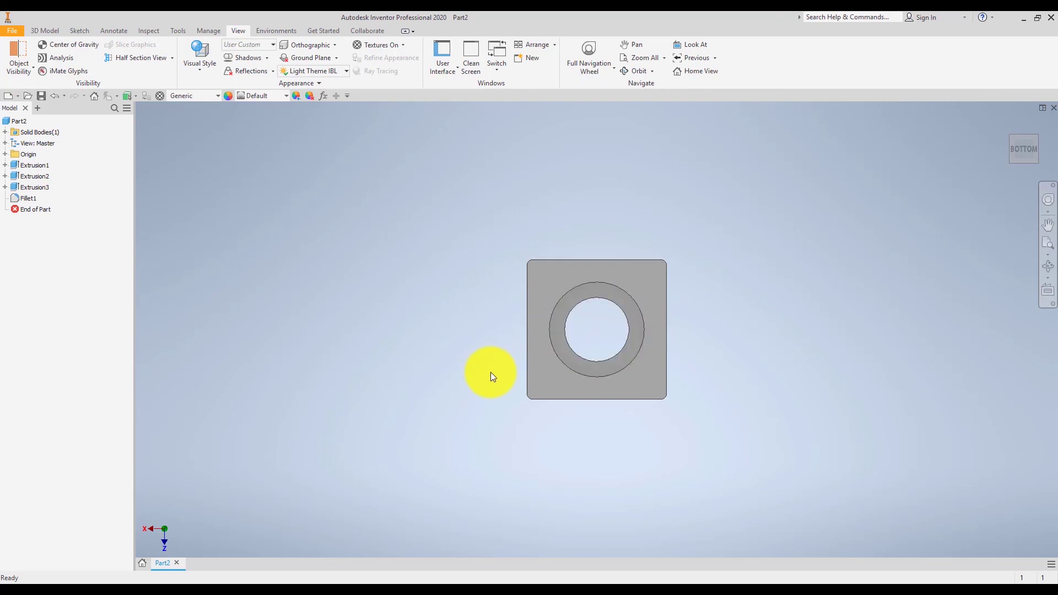
pyautogui.click(1025, 139)
pyautogui.click(1037, 138)
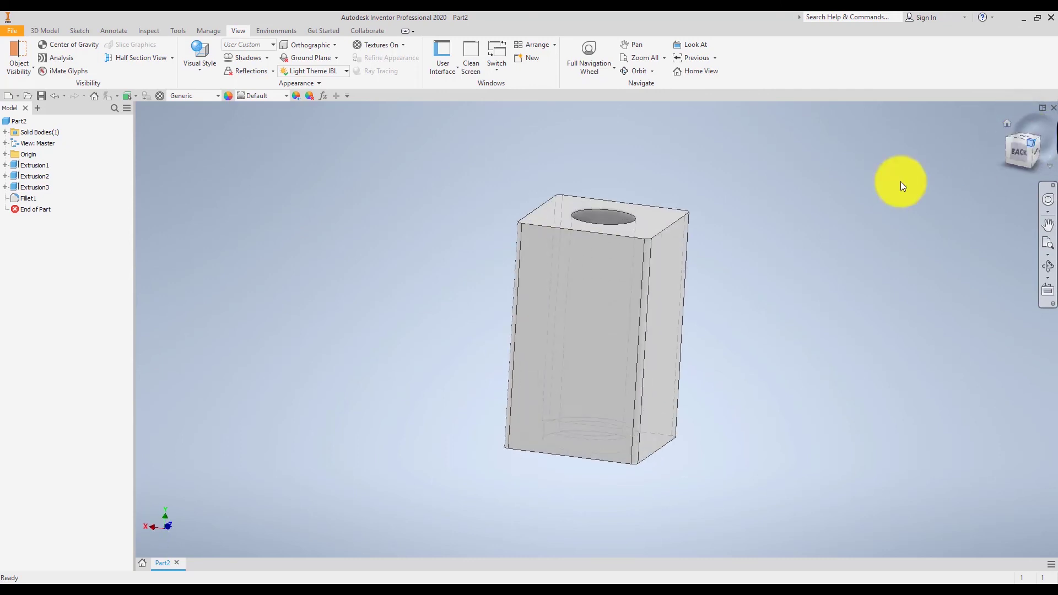